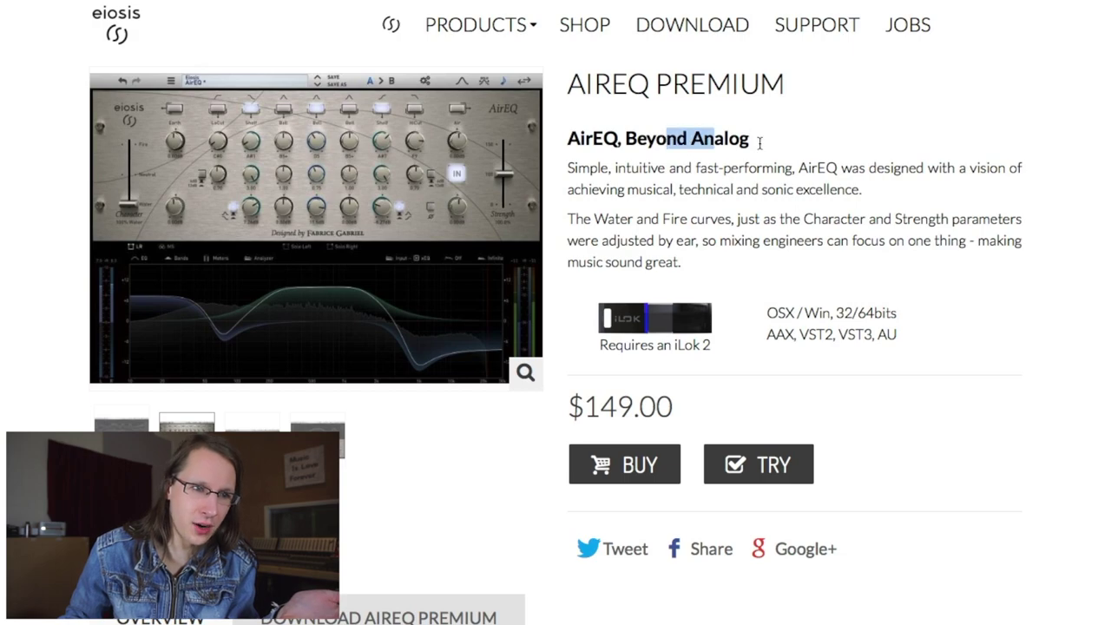
Read through the AirEQ Premium product page, covering the overview, the Water and Fire resonance curves, and Air and Earth.
left_click(791, 147)
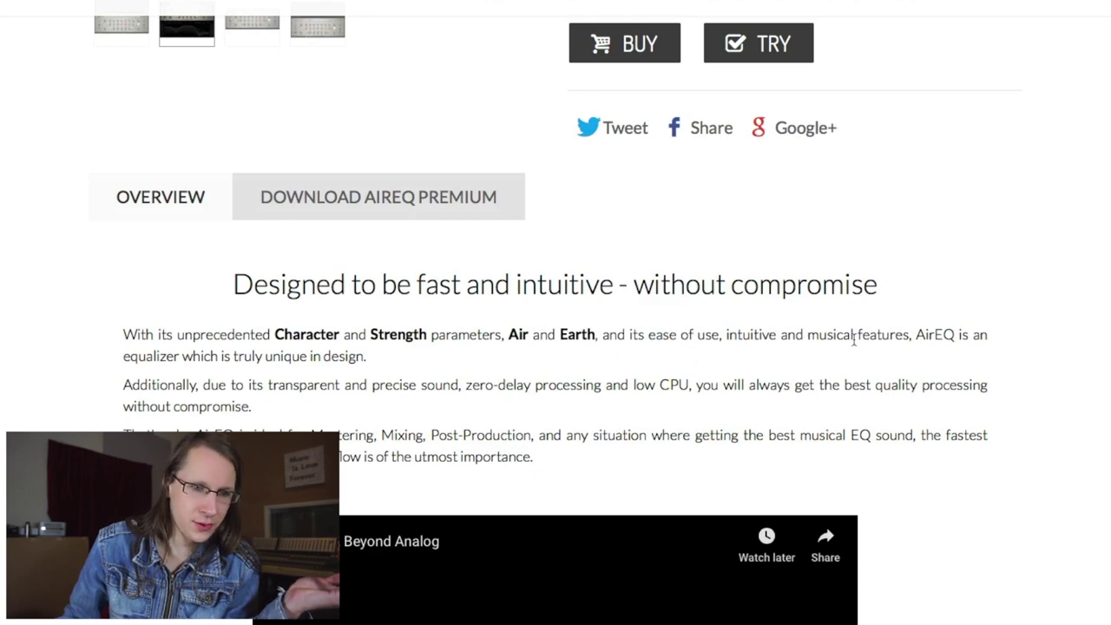
left_click_drag(221, 351, 339, 384)
left_click(340, 384)
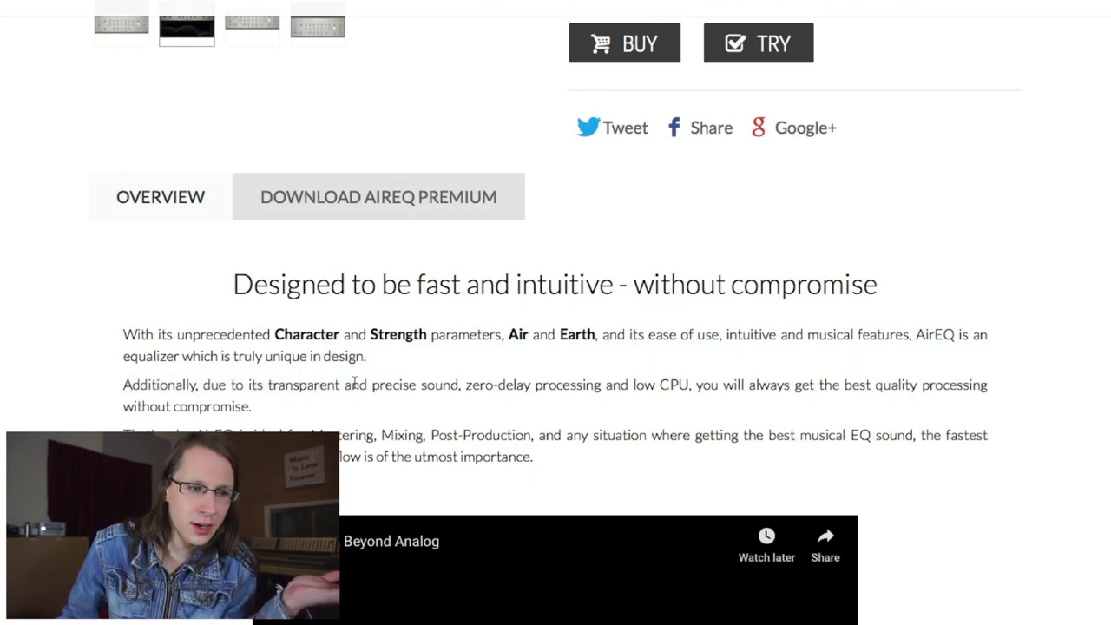
scroll(515, 417, "down", 1)
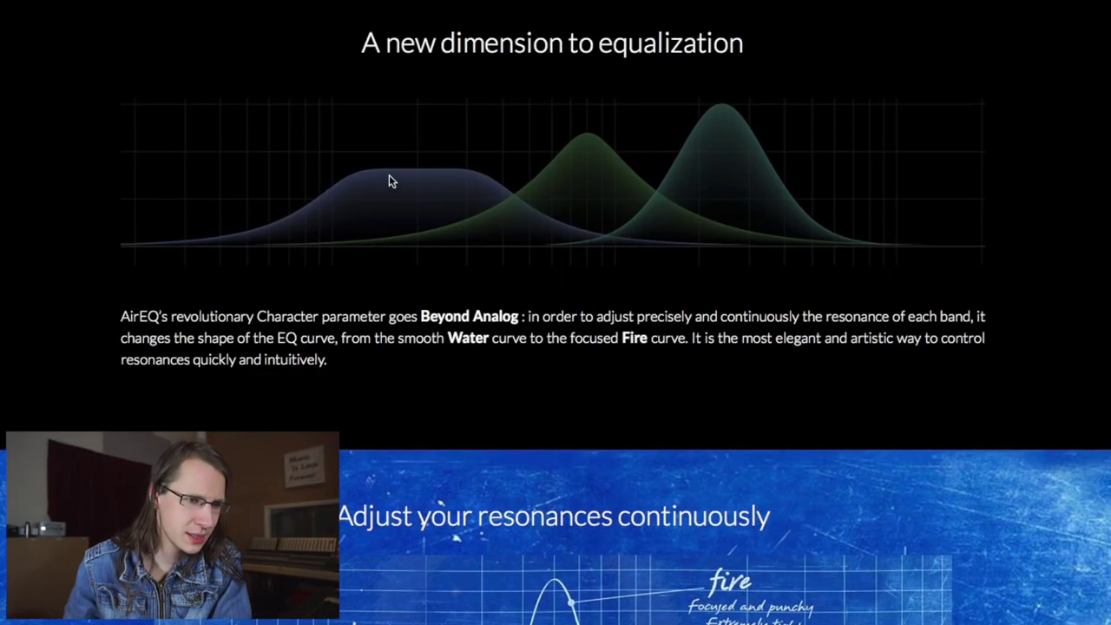
scroll(390, 179, "down", 3)
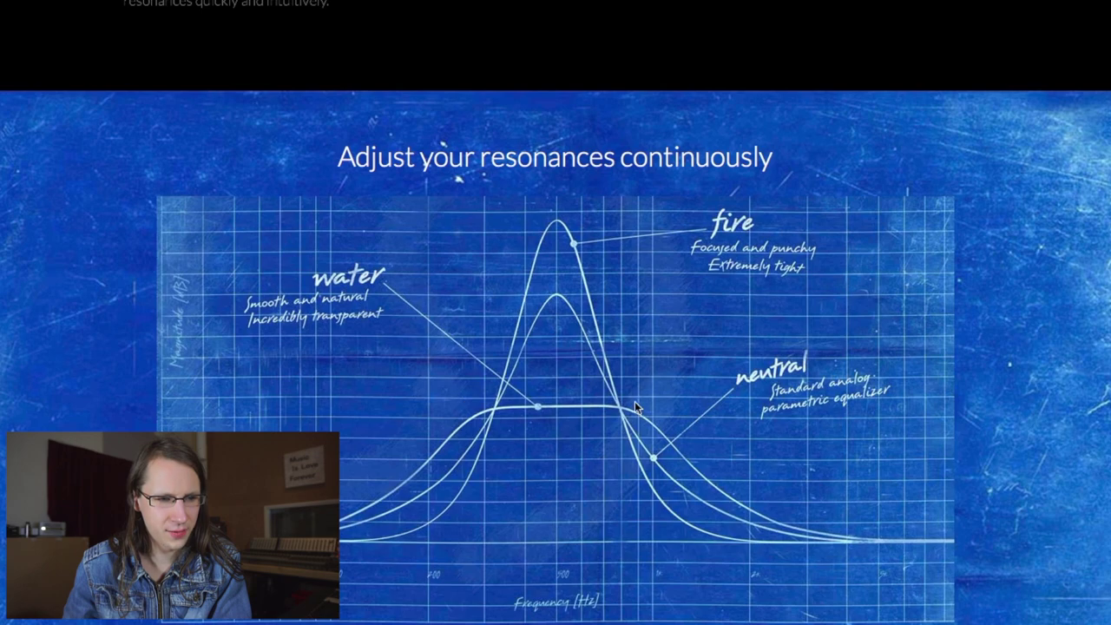
scroll(451, 401, "down", 10)
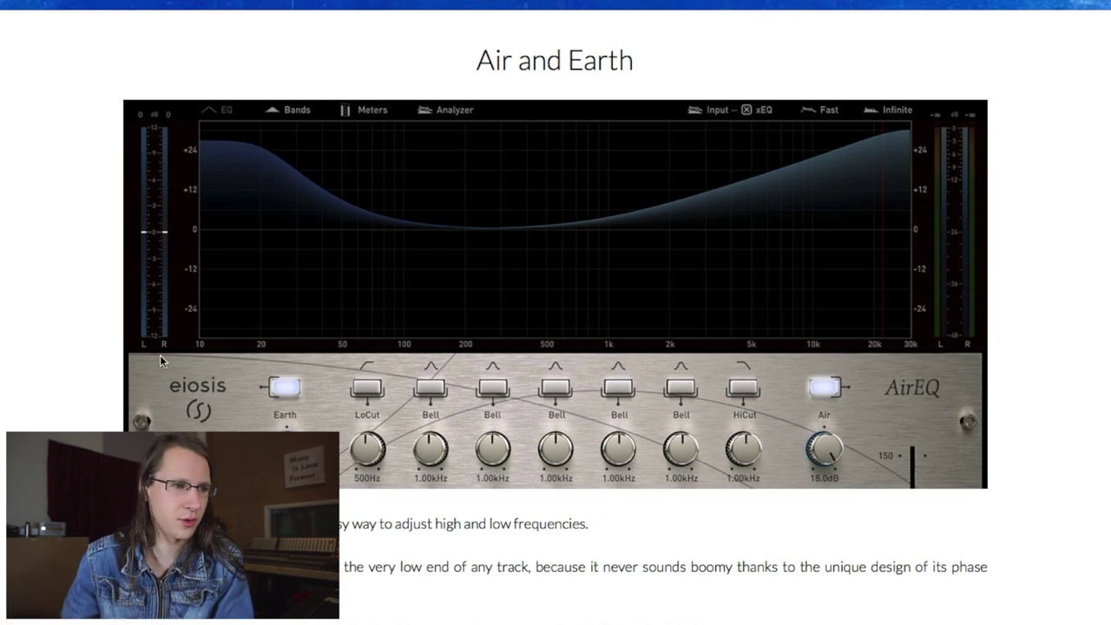
scroll(160, 355, "down", 1)
scroll(160, 355, "down", 2)
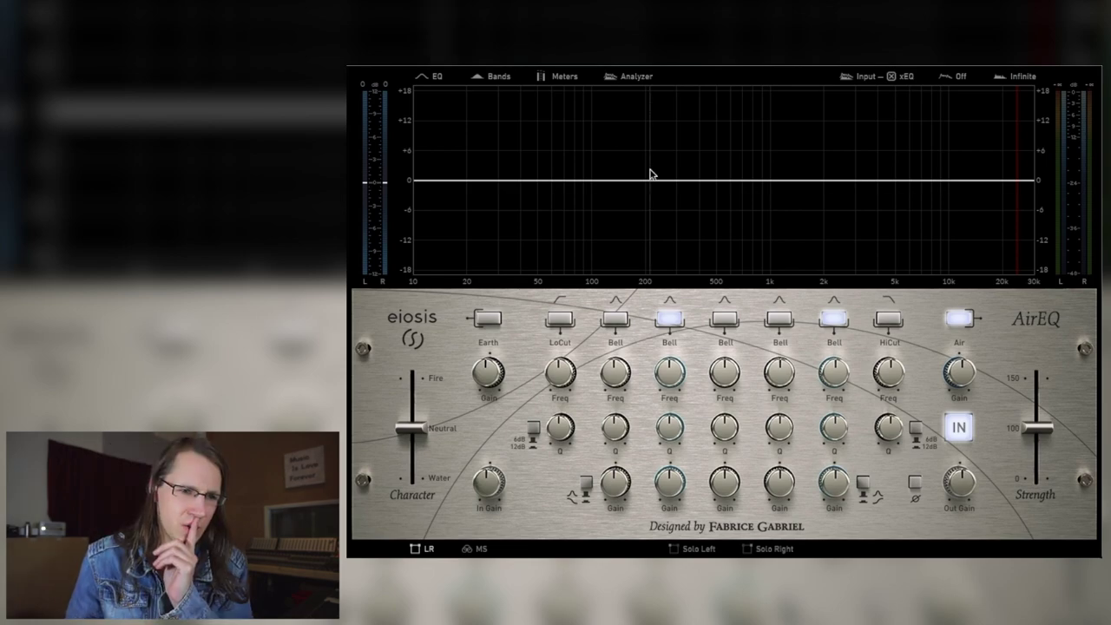
Set the spectrum analyzer's speed to Slow and its hold time to 10s.
left_click(954, 76)
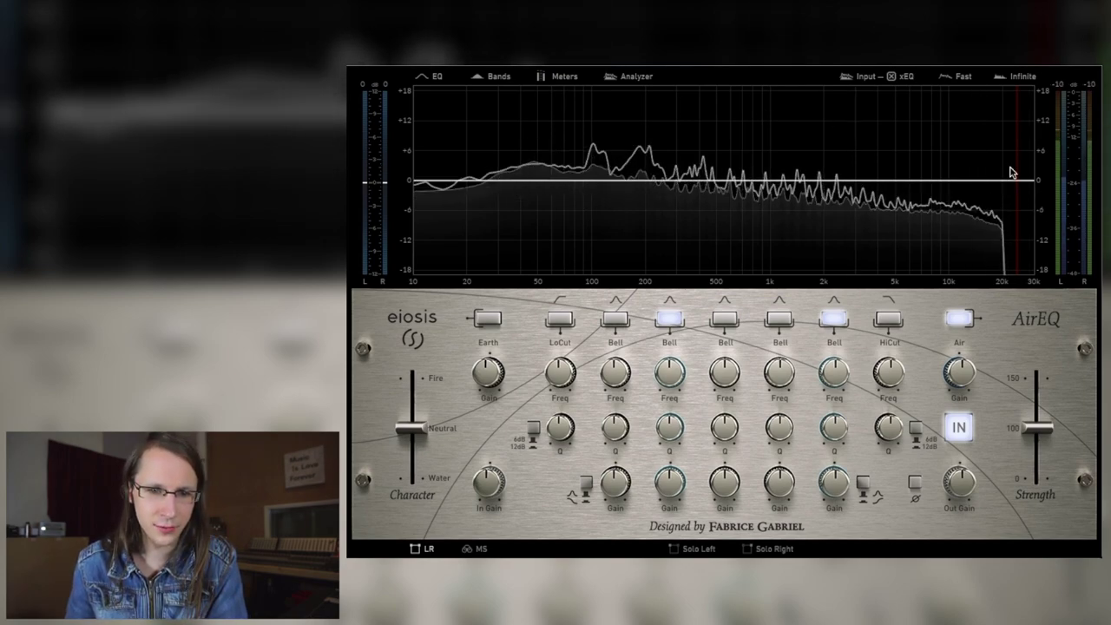
left_click(963, 76)
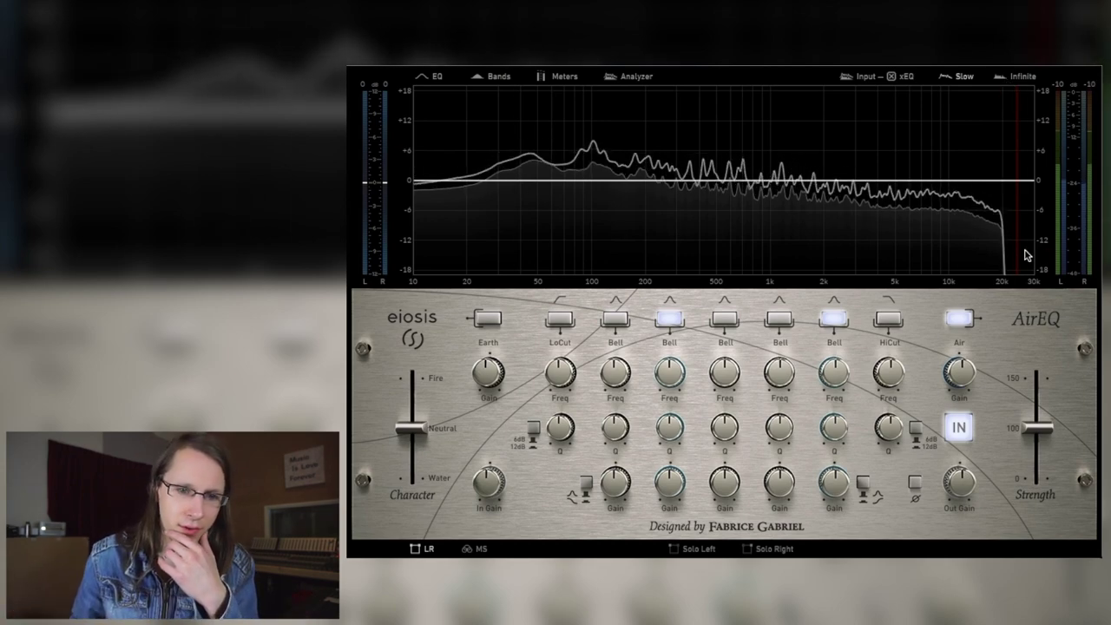
left_click(1017, 76)
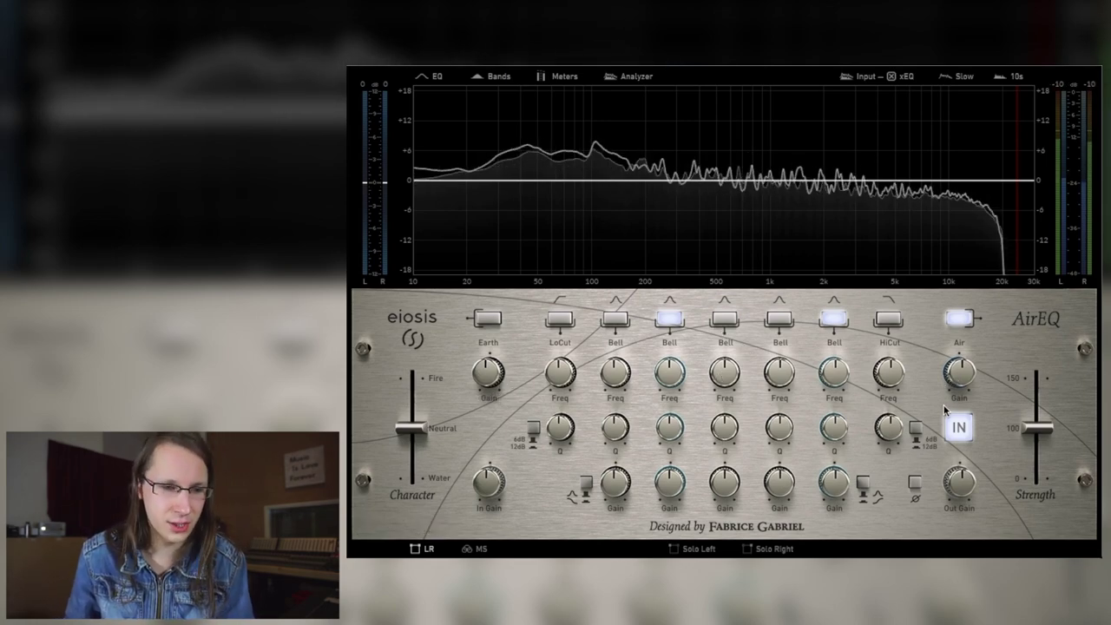
Try a slight cut of -0.21 dB with the Earth gain, then reset it and switch the Earth band off.
mouse_move(484, 370)
left_mouse_down()
mouse_move(491, 330)
mouse_move(488, 369)
left_mouse_up()
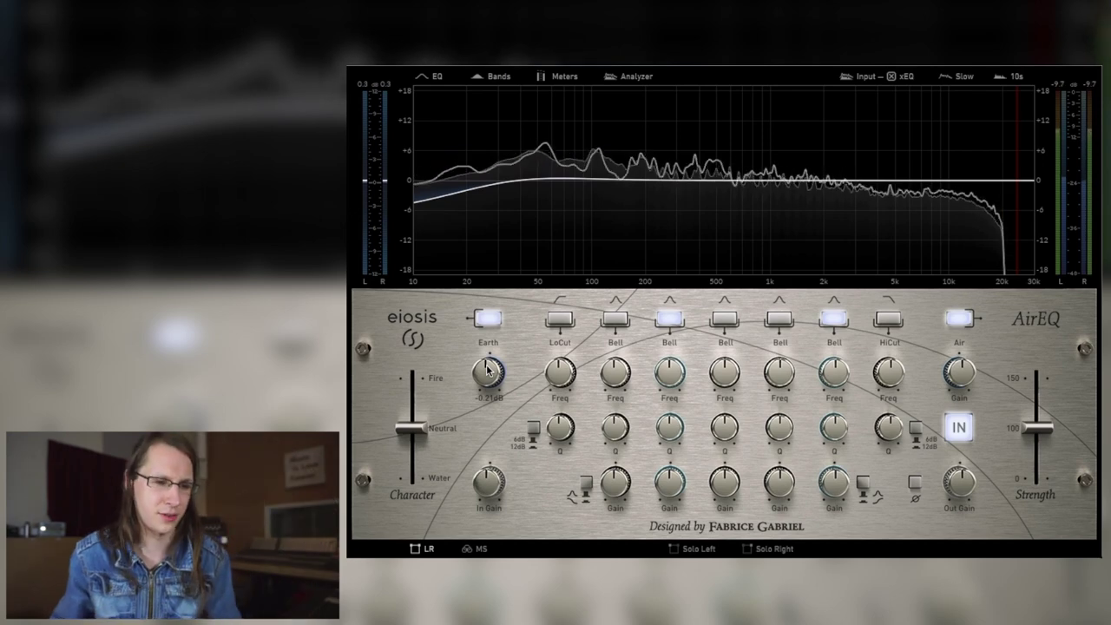
double_click(487, 370)
left_click(487, 317)
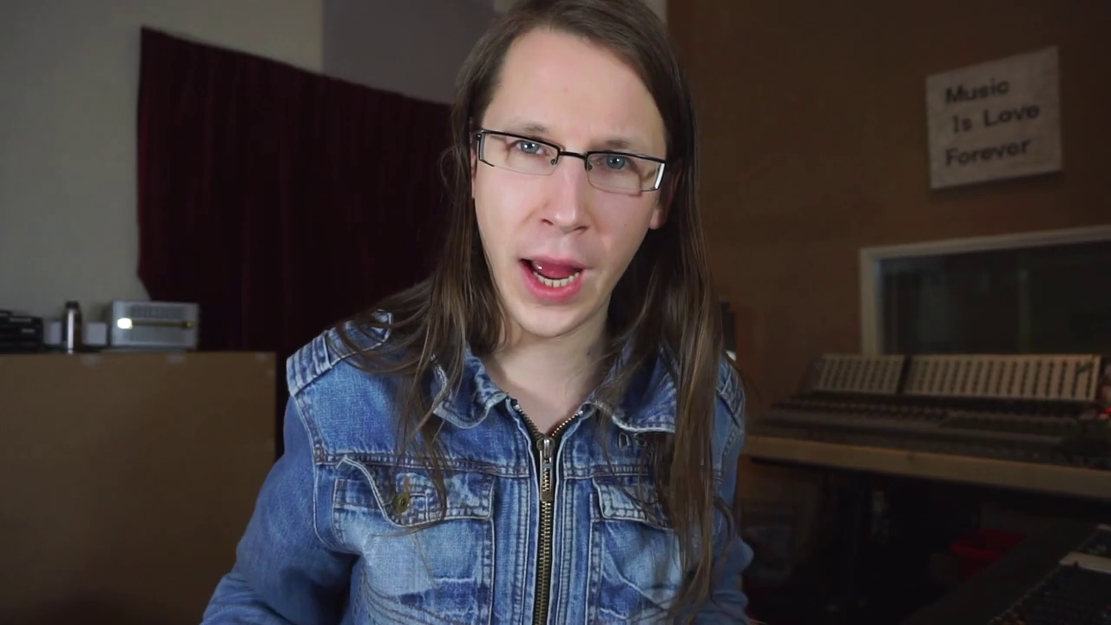
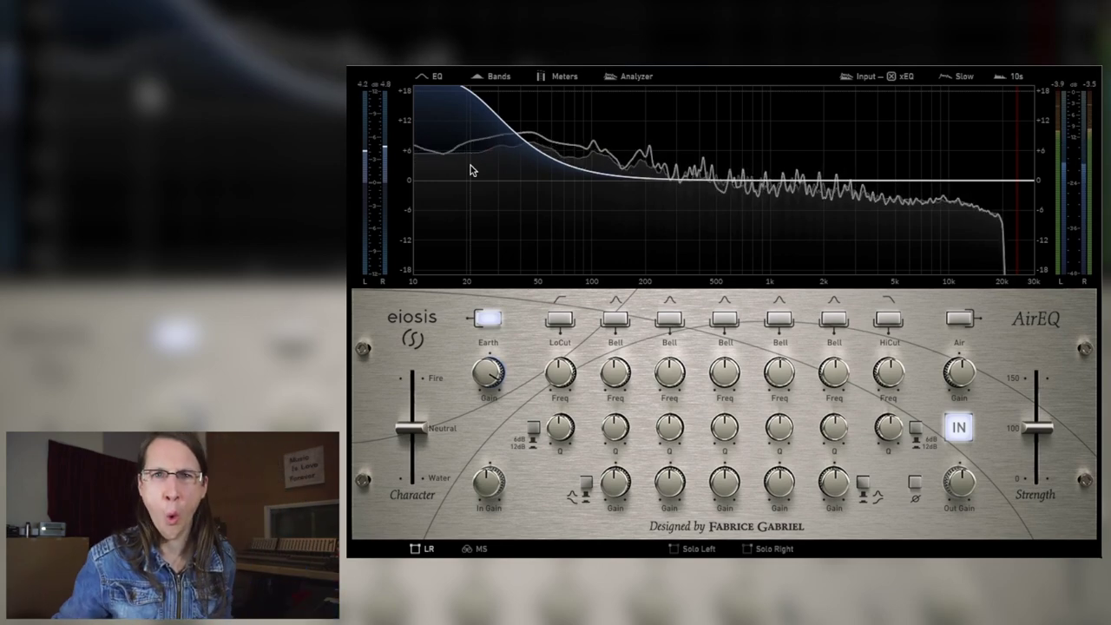
Try out strong low-frequency boosts with the Earth gain, resetting it to 0 dB between attempts.
left_click_drag(484, 371, 479, 344)
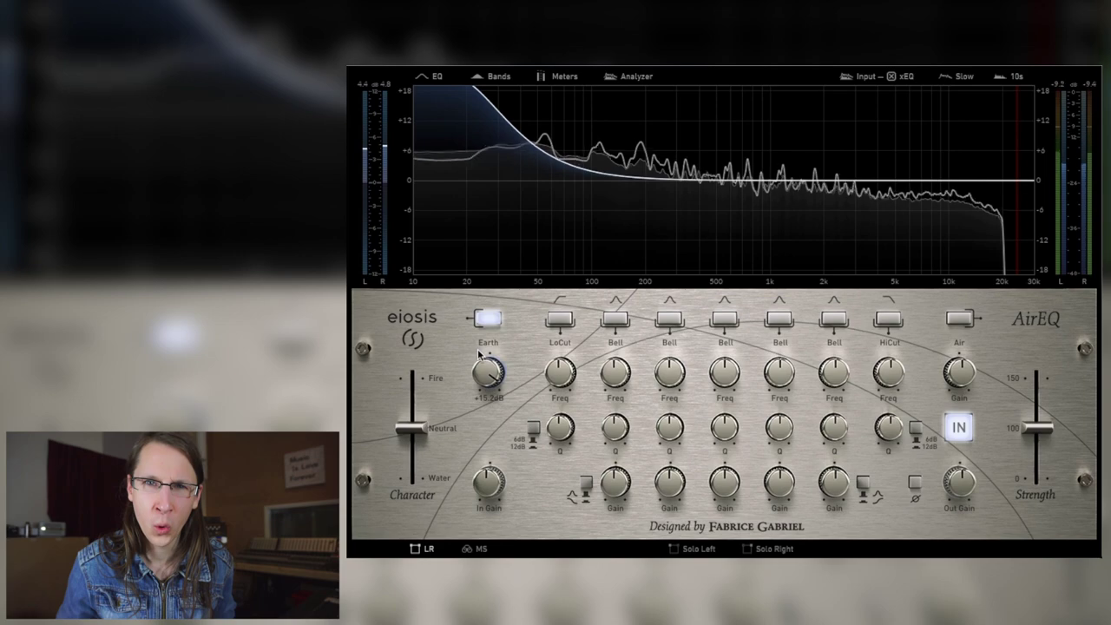
left_click_drag(467, 440, 465, 353)
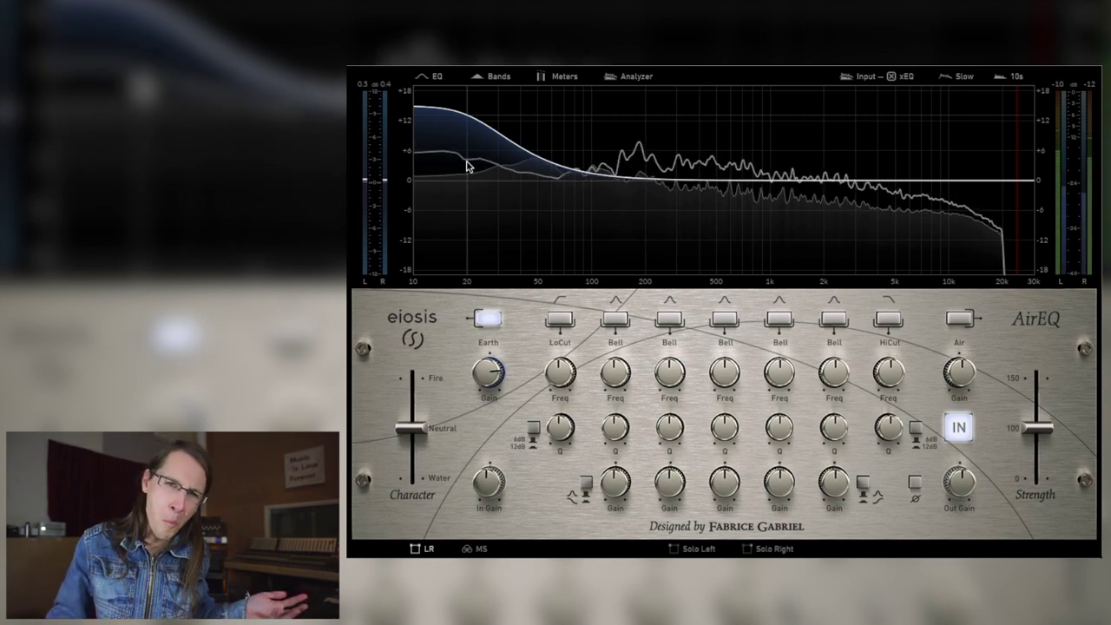
mouse_move(490, 367)
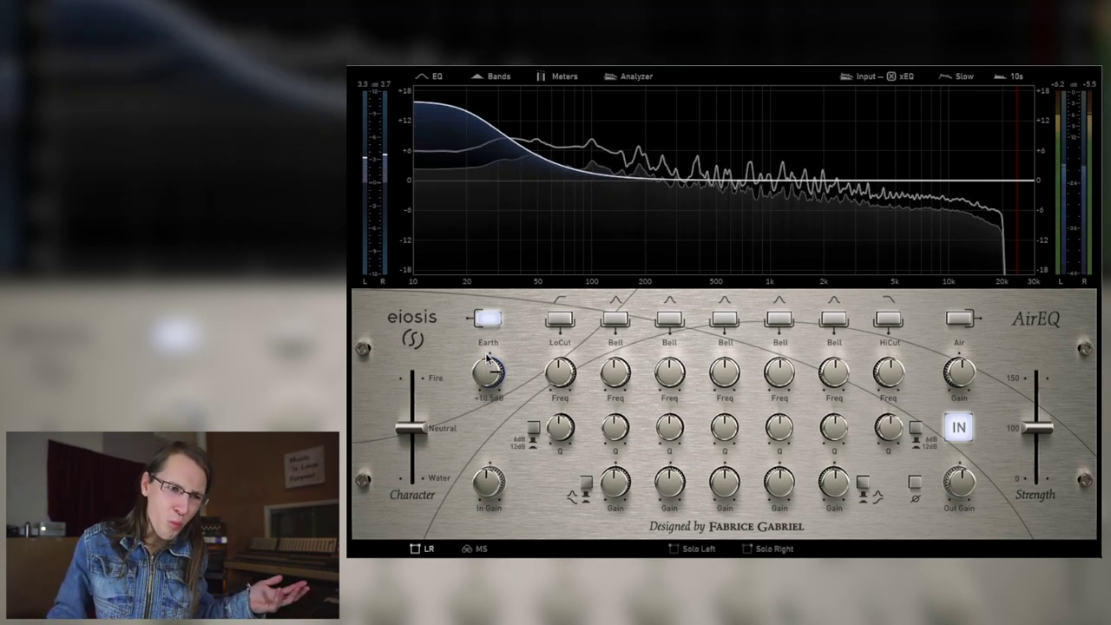
left_click_drag(491, 367, 476, 406)
double_click(477, 376)
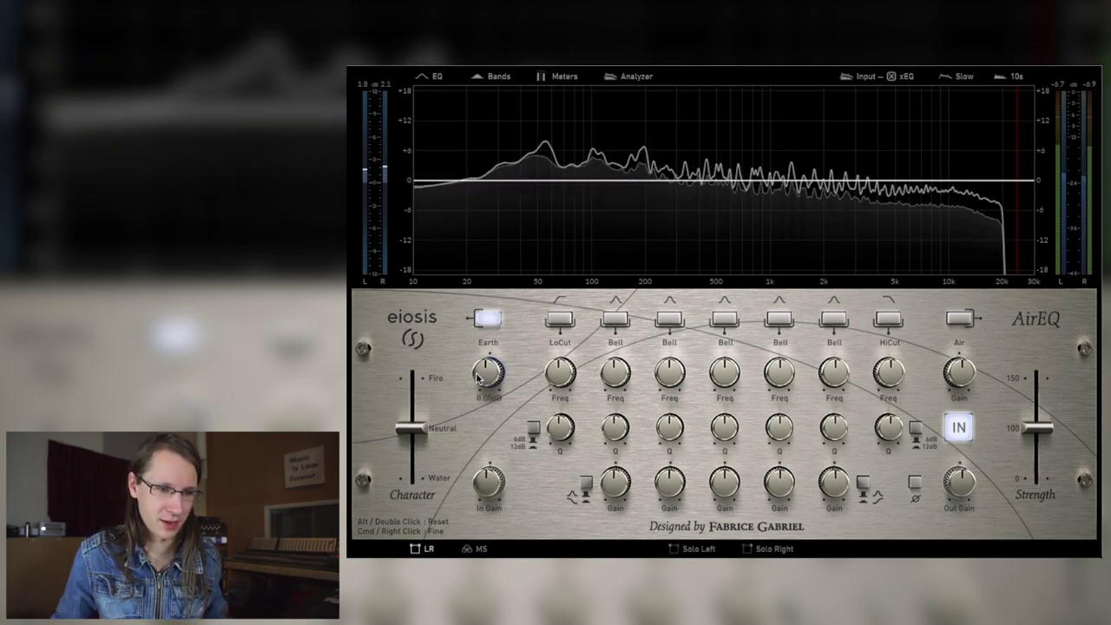
left_click_drag(476, 377, 476, 280)
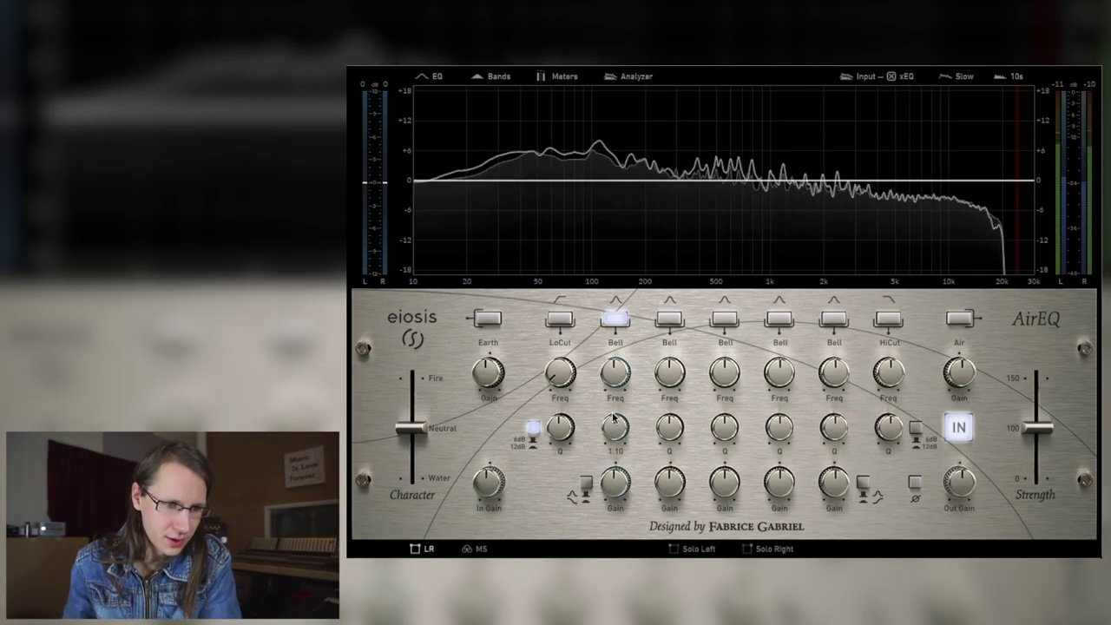
Try the first Bell band with Q 1.00, sweeping its frequency from lows to highs and boosting up to +10.4 dB, then switch it off.
left_click_drag(613, 427, 612, 422)
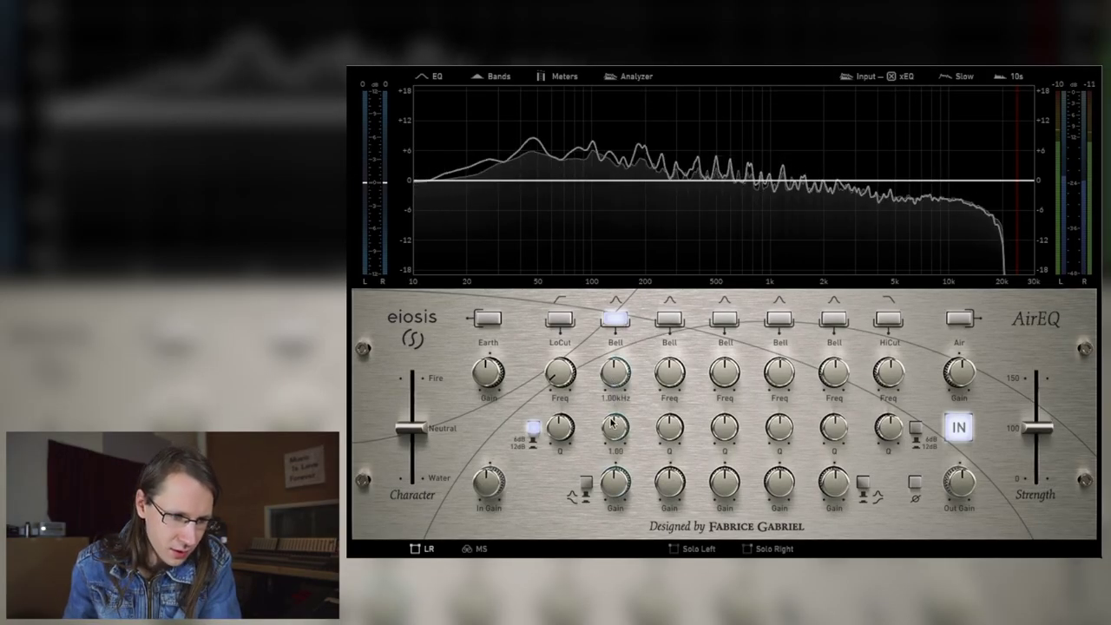
mouse_move(612, 486)
left_mouse_down()
mouse_move(597, 382)
mouse_move(614, 380)
mouse_move(609, 482)
left_mouse_up()
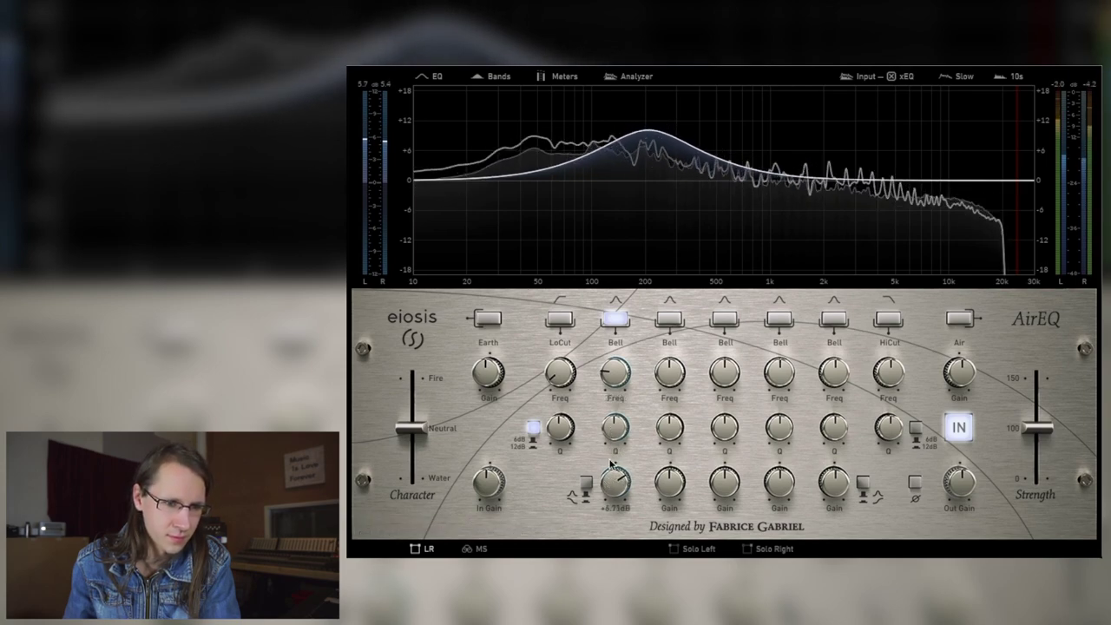
left_click_drag(615, 372, 558, 130)
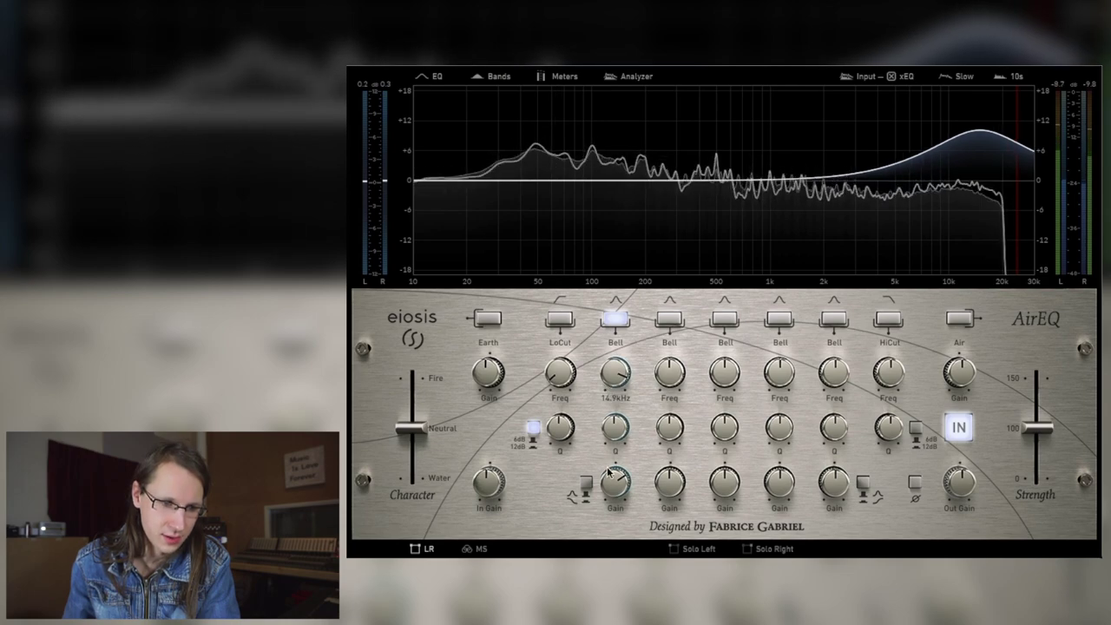
left_click_drag(610, 487, 616, 367)
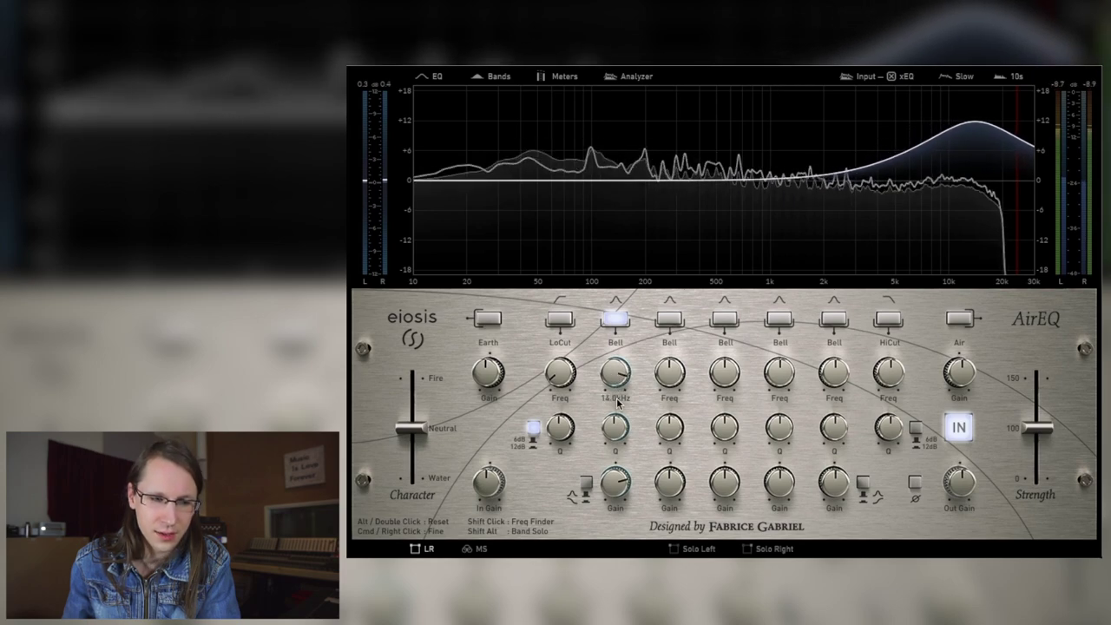
left_click_drag(611, 499, 611, 483)
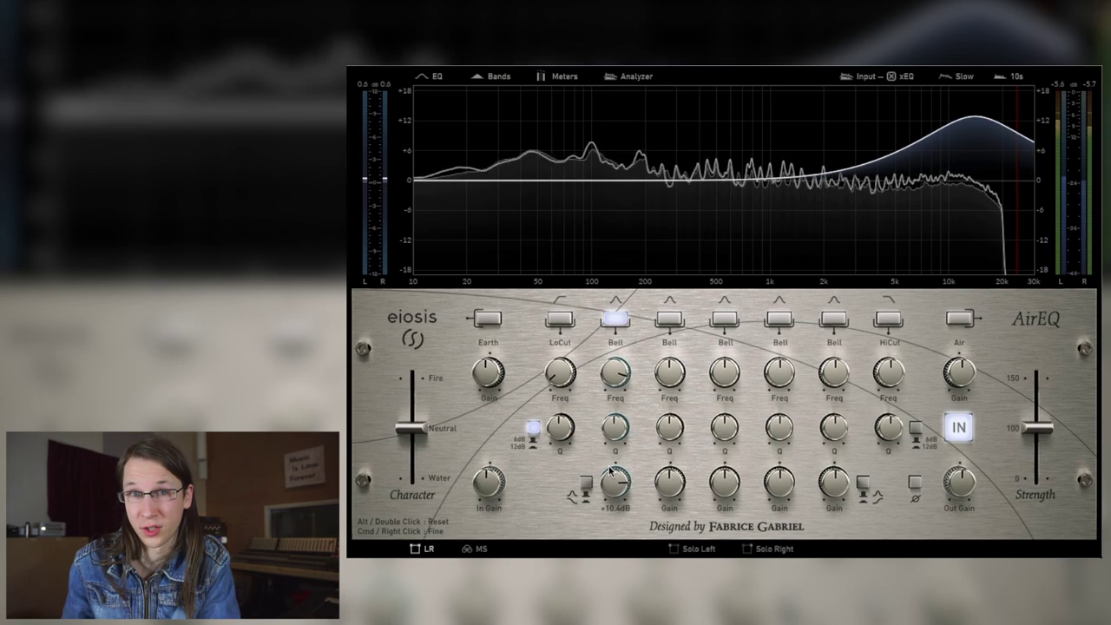
double_click(618, 323)
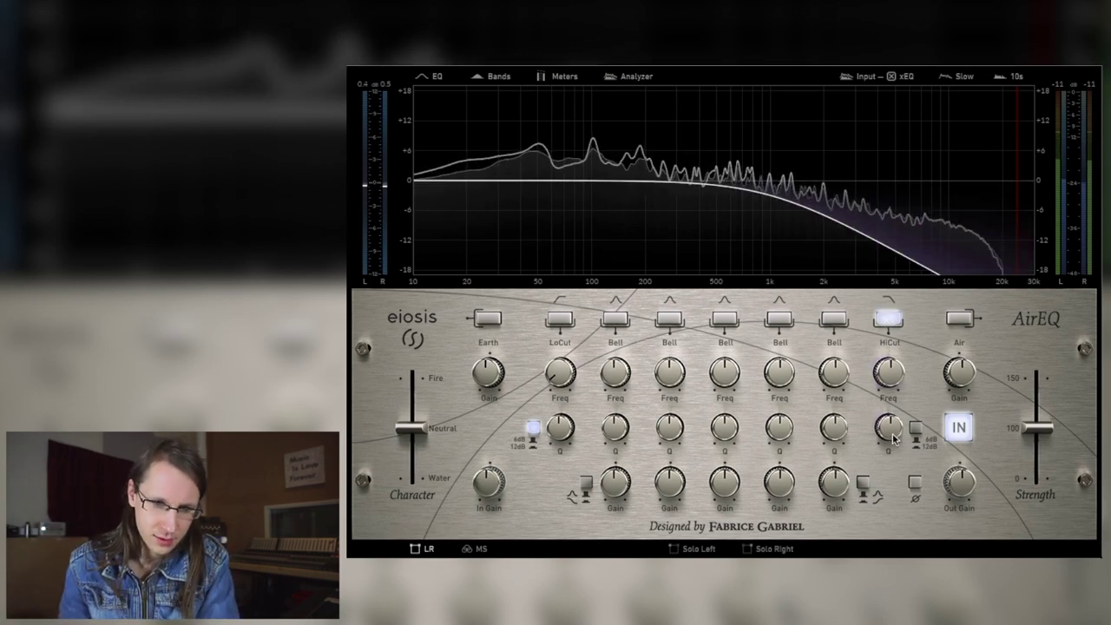
Raise the HiCut frequency and try the shelf shape on the outermost Bell bands while adjusting their gain.
left_click_drag(883, 375, 876, 274)
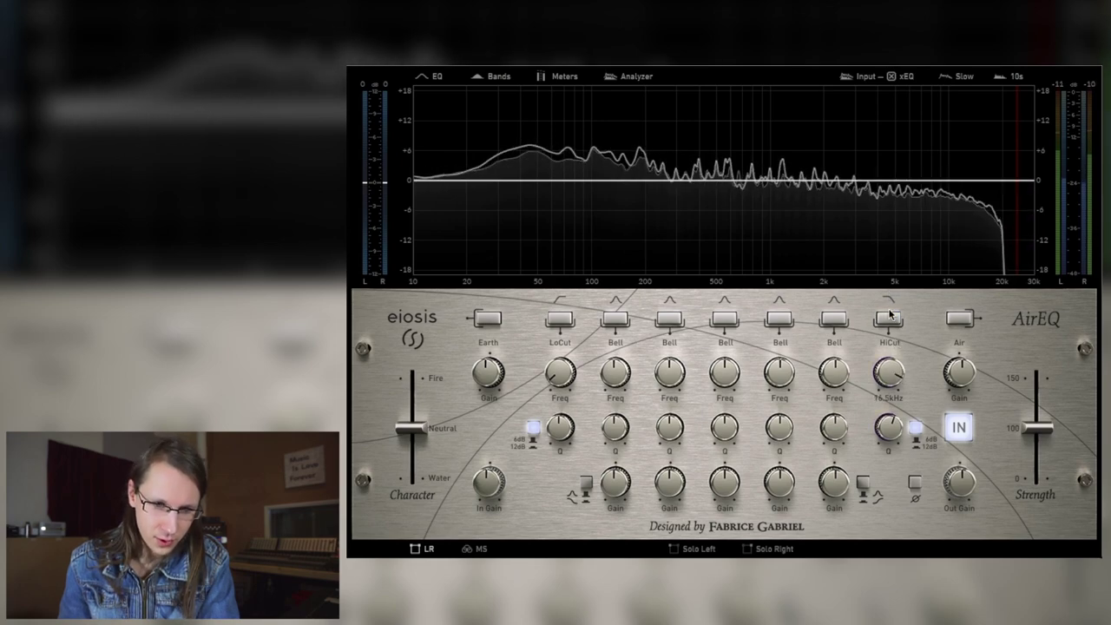
left_click_drag(837, 480, 841, 451)
left_click(862, 483)
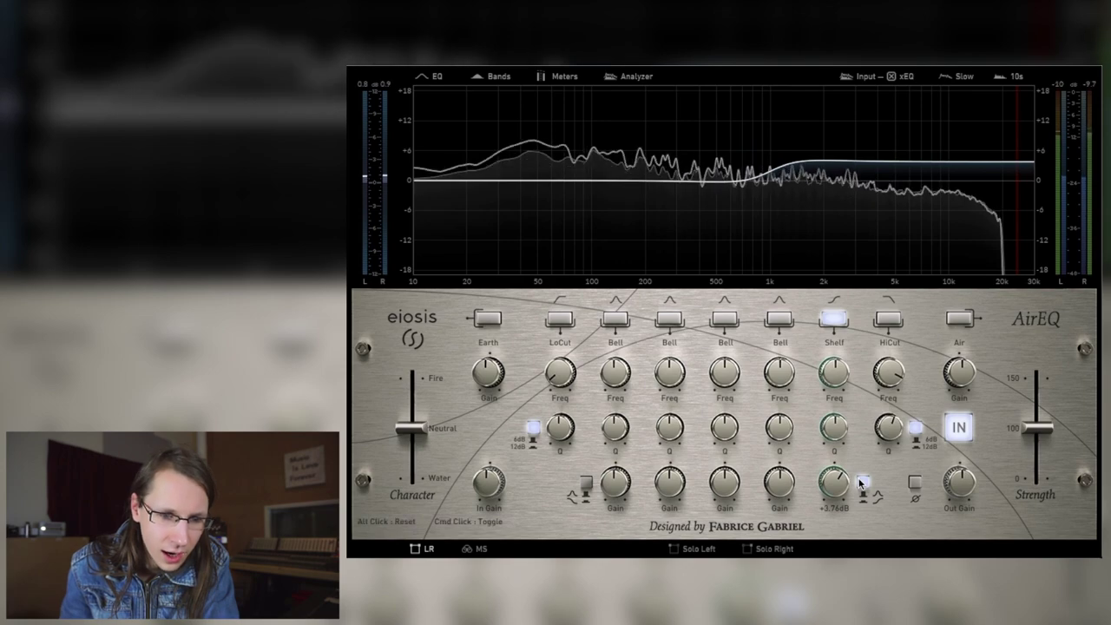
left_click(862, 483)
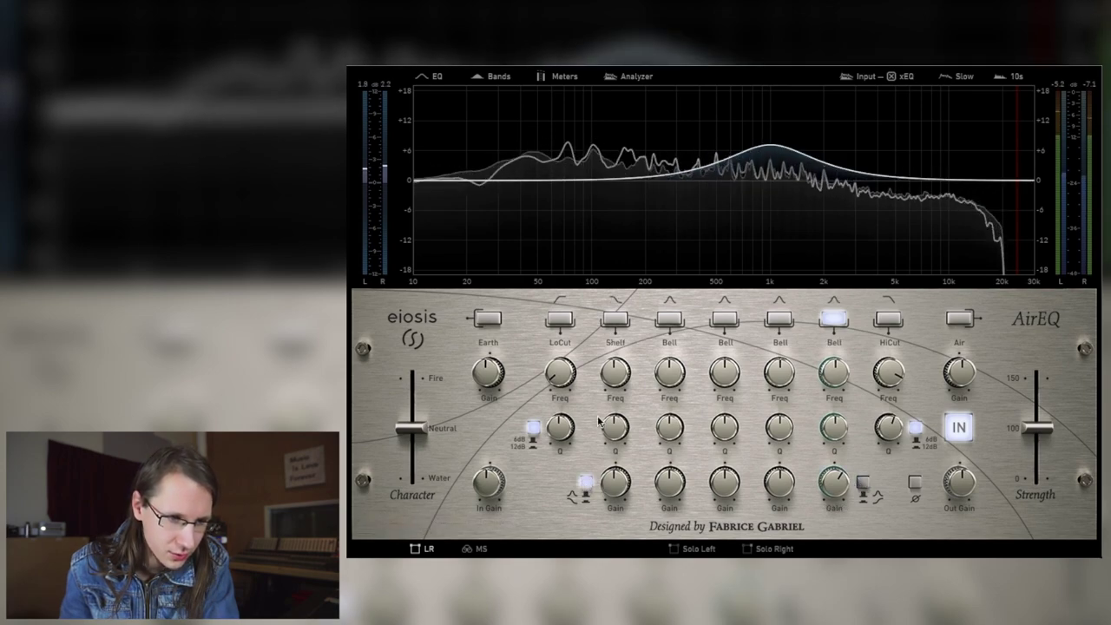
left_click(614, 321)
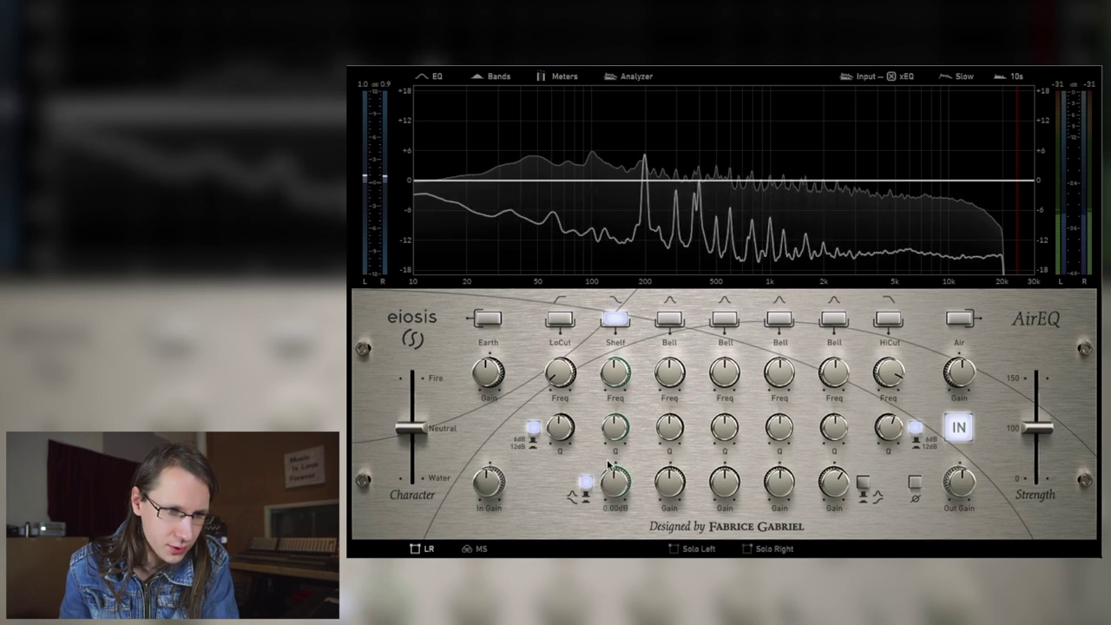
left_click_drag(615, 477, 609, 457)
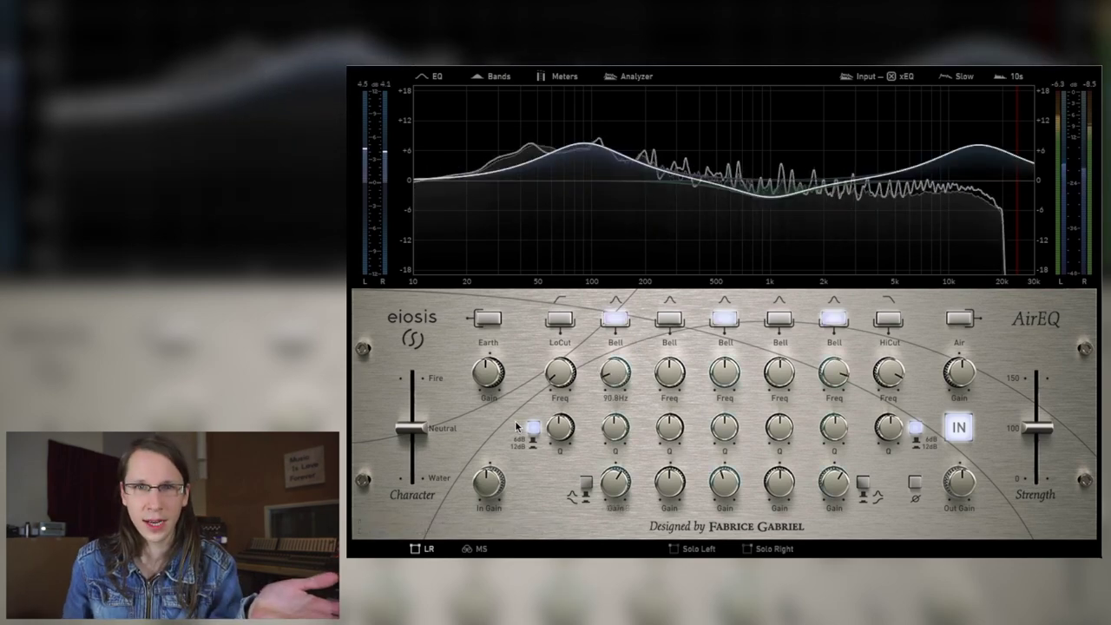
Set the Character of the EQ curve to 100% Water.
left_click_drag(412, 428, 408, 508)
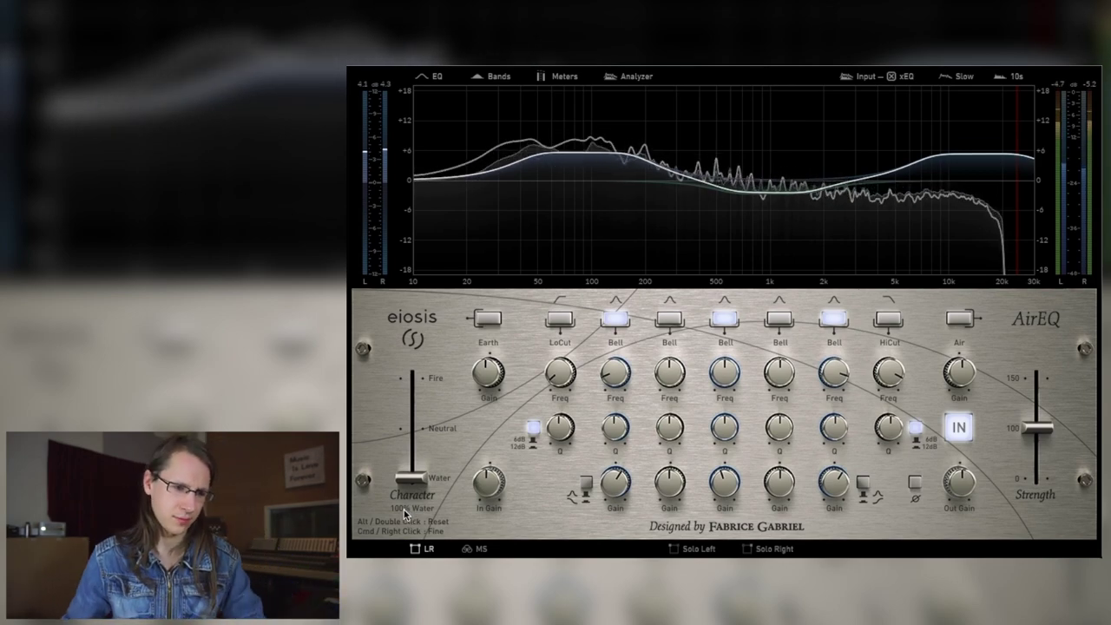
left_click_drag(406, 477, 406, 502)
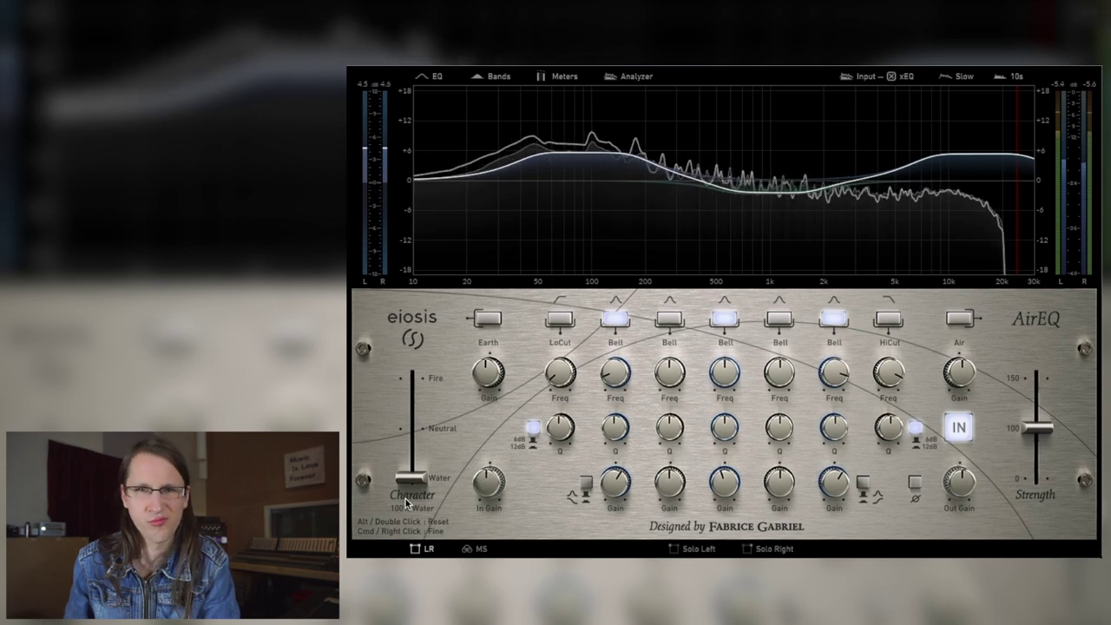
left_click_drag(410, 479, 402, 519)
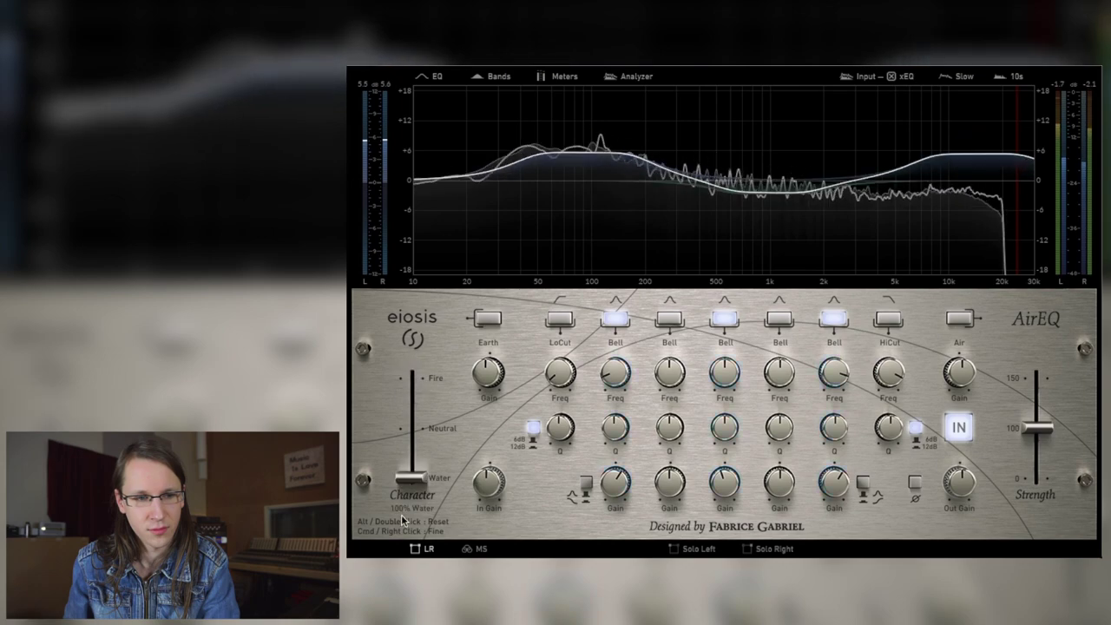
Switch off the low-frequency Bell band at 90.8 Hz and reset the Character to Neutral.
left_click_drag(410, 477, 413, 440)
left_click(614, 320)
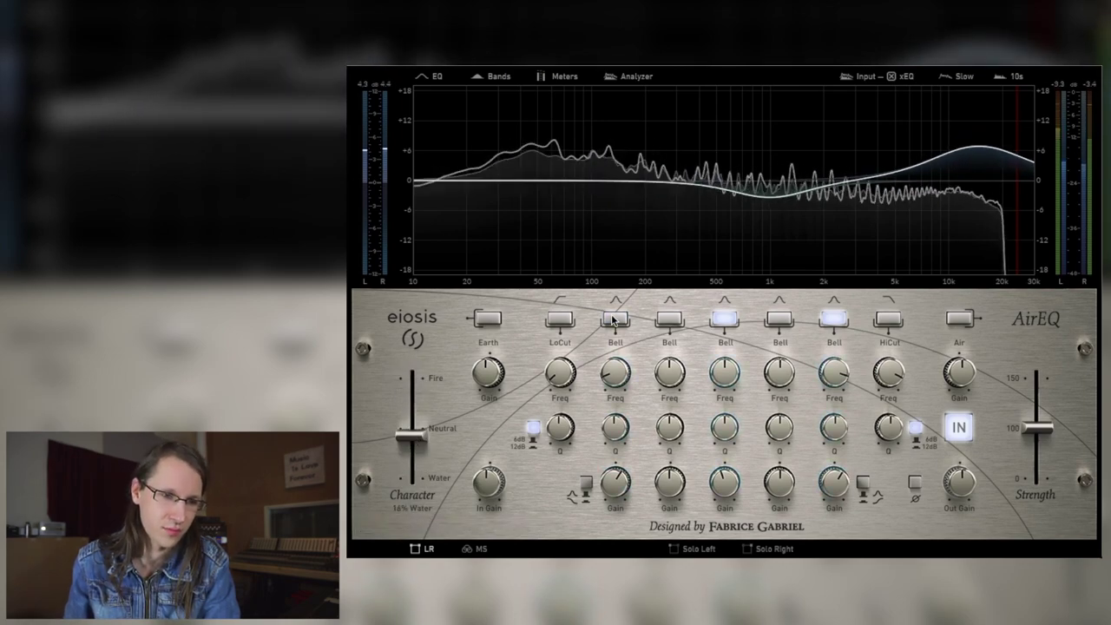
mouse_move(411, 435)
left_mouse_down()
mouse_move(413, 375)
mouse_move(407, 487)
mouse_move(413, 436)
left_mouse_up()
double_click(413, 434)
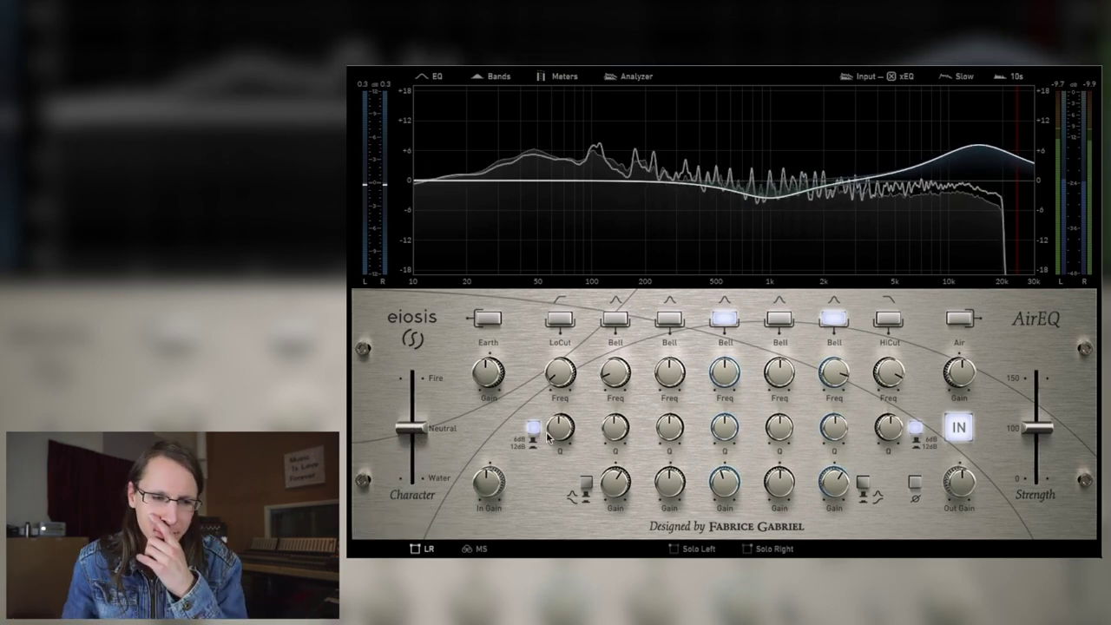
Raise the overall EQ Strength to 150%.
left_click_drag(1048, 422, 1022, 405)
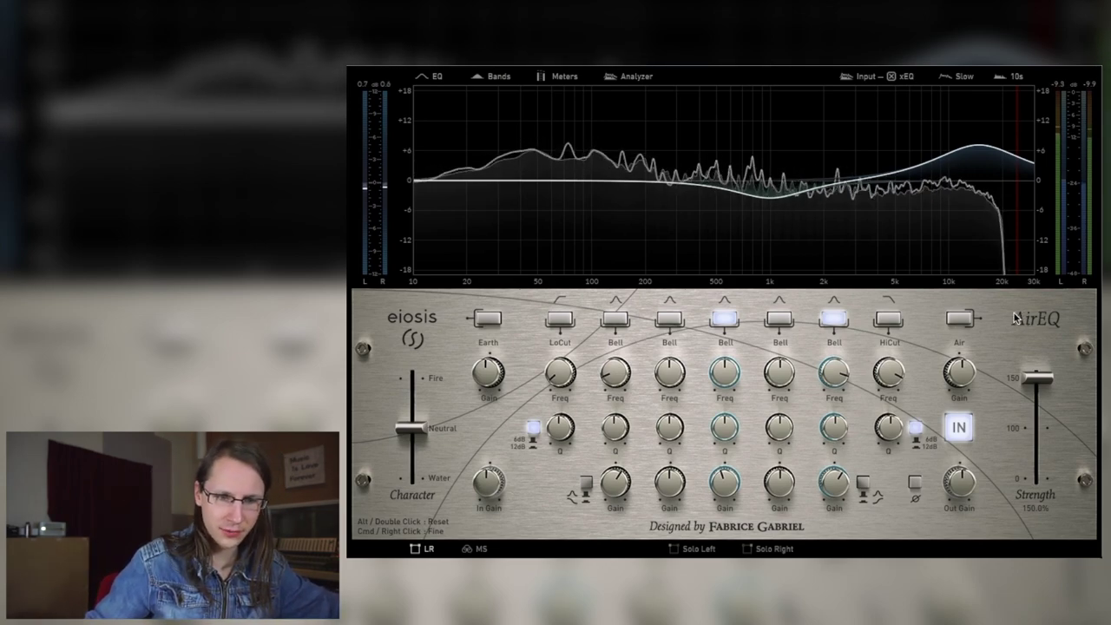
left_click_drag(1002, 373, 981, 348)
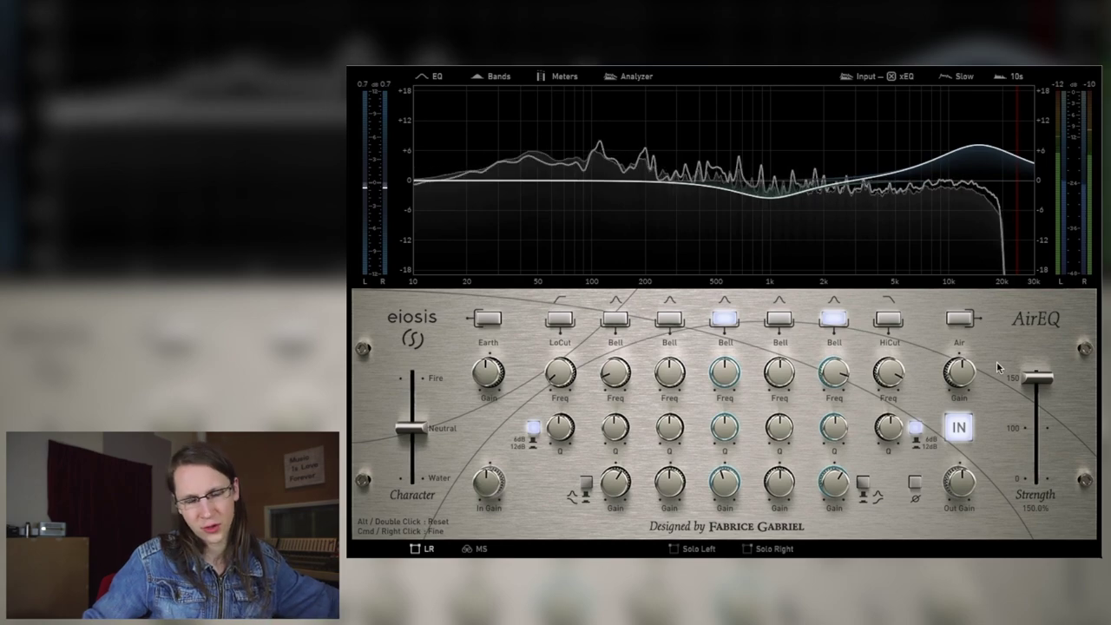
Reset the Strength to 100 and rename the first three Bell bands Snake, OiL and Voice.
double_click(1076, 387)
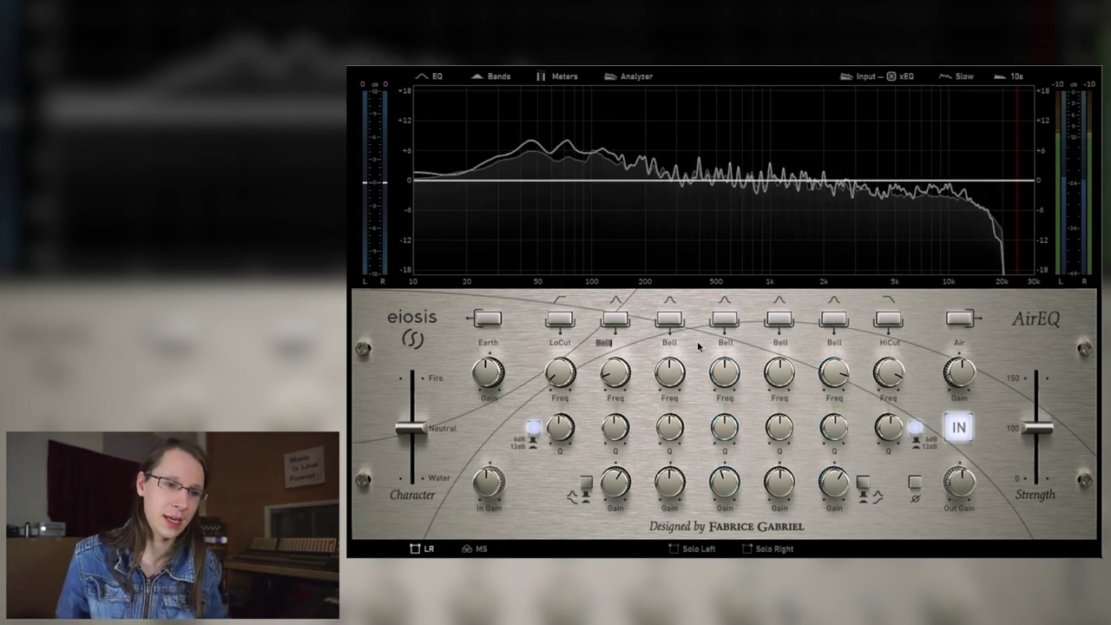
type("Sn")
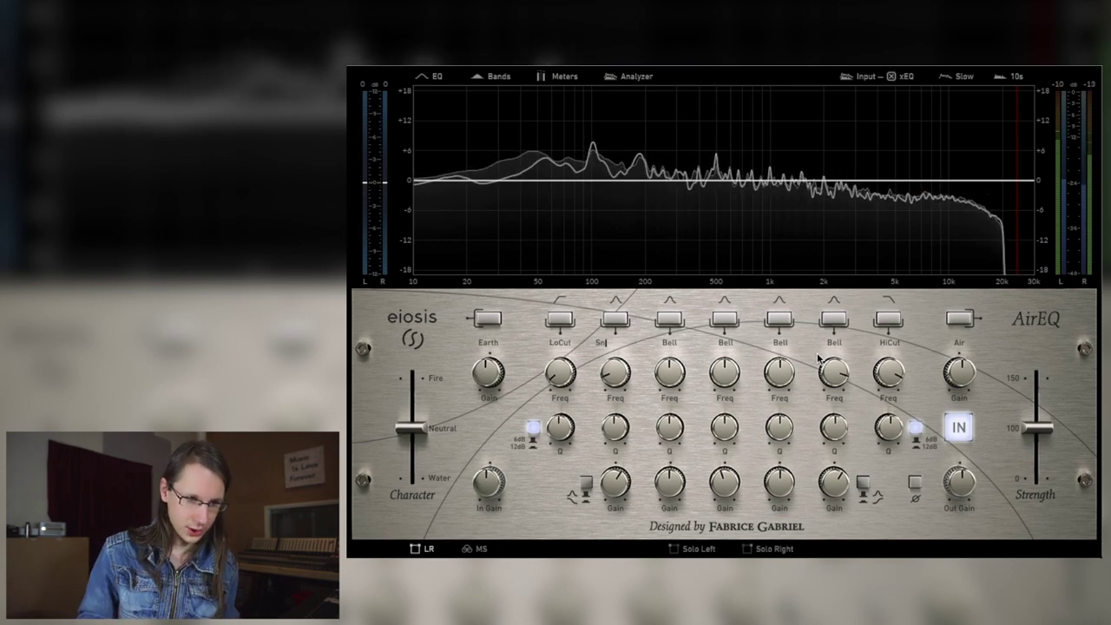
type("ake")
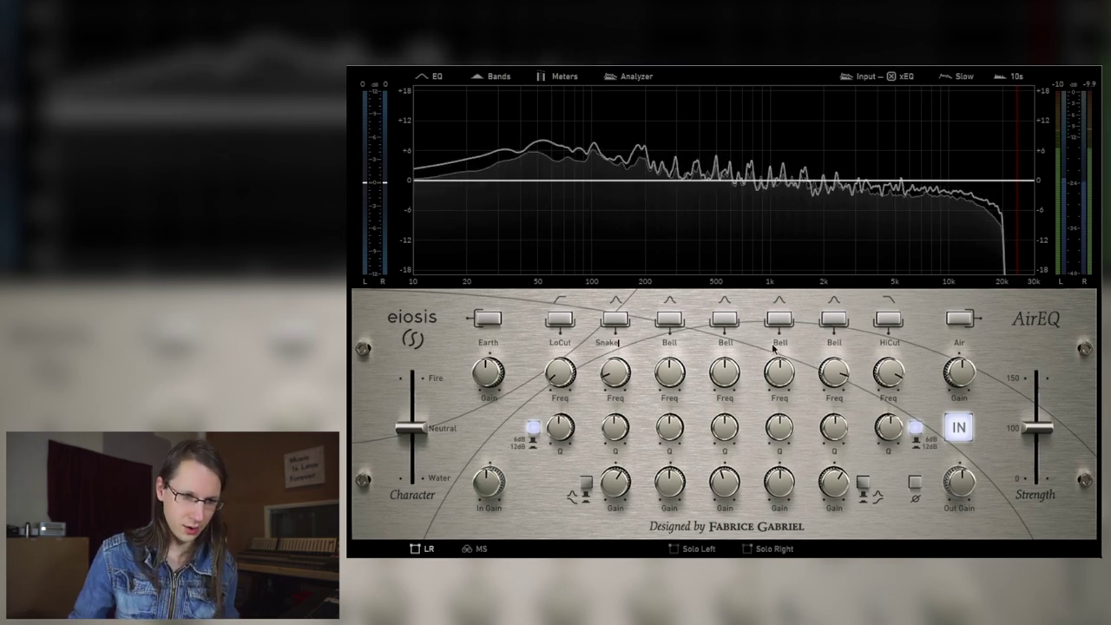
double_click(670, 343)
type("OiL")
key("Return")
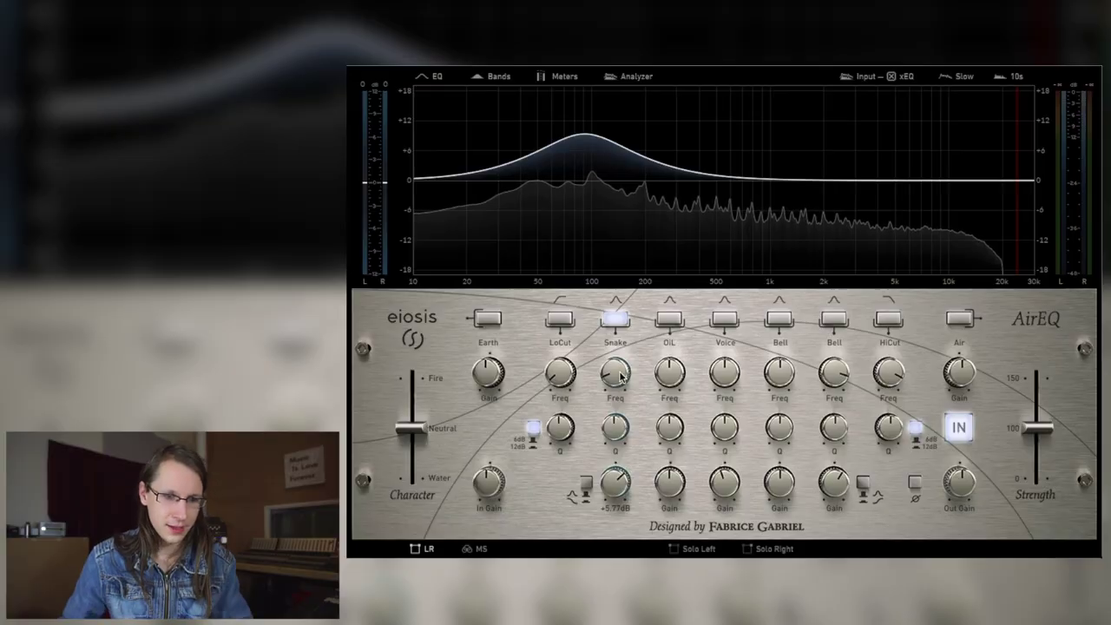
Move the boosted Snake band to 1.96 kHz, then boost the OiL band and lower its frequency to about 150 Hz.
left_click_drag(620, 375, 646, 267)
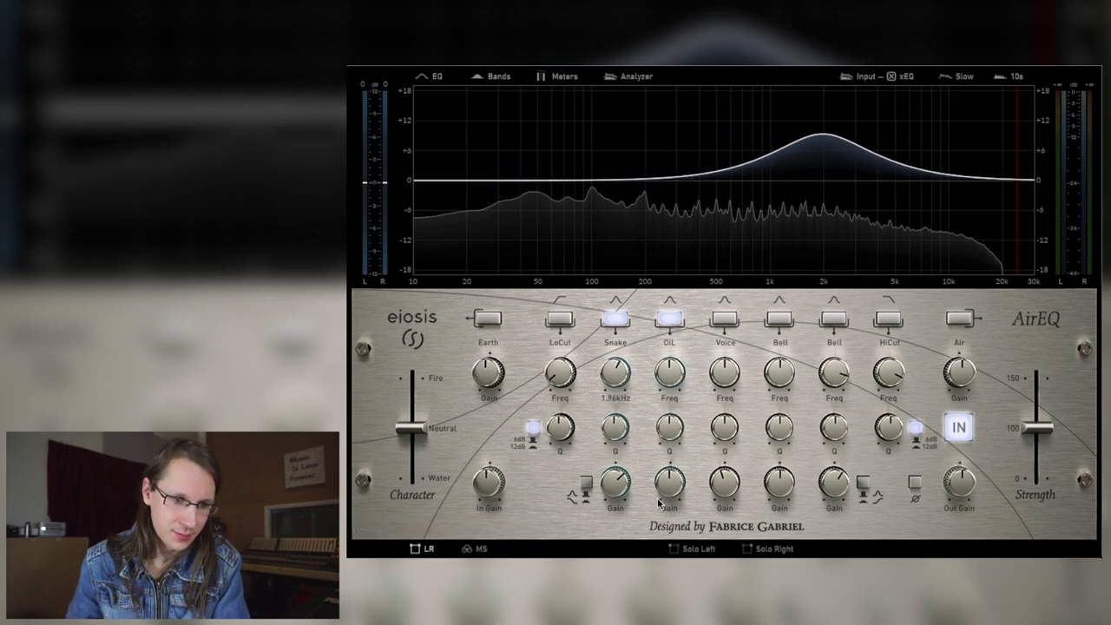
left_click_drag(663, 490, 661, 440)
left_click_drag(660, 364, 655, 457)
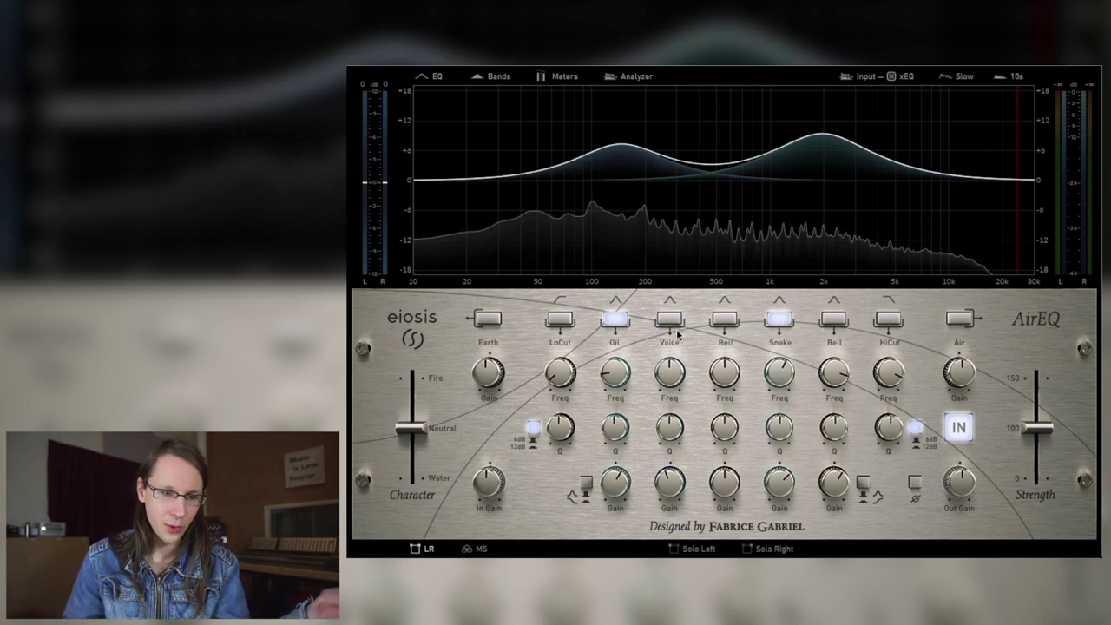
left_click(727, 324)
left_click(779, 319)
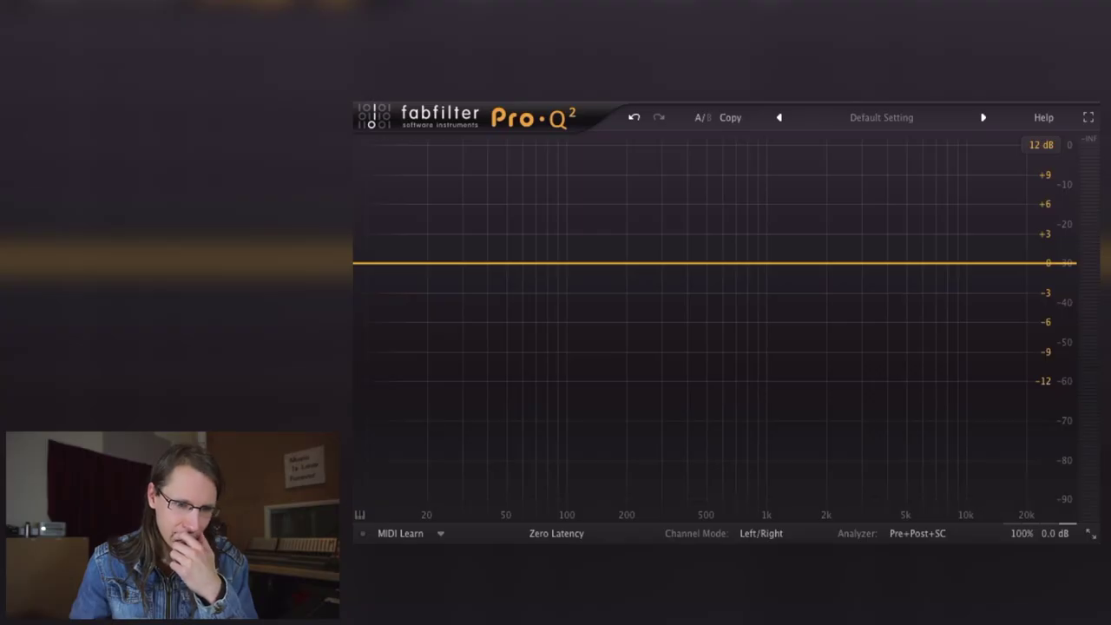
Switch to FabFilter Pro-Q 2, show its analyzer settings and start playback.
left_click(909, 533)
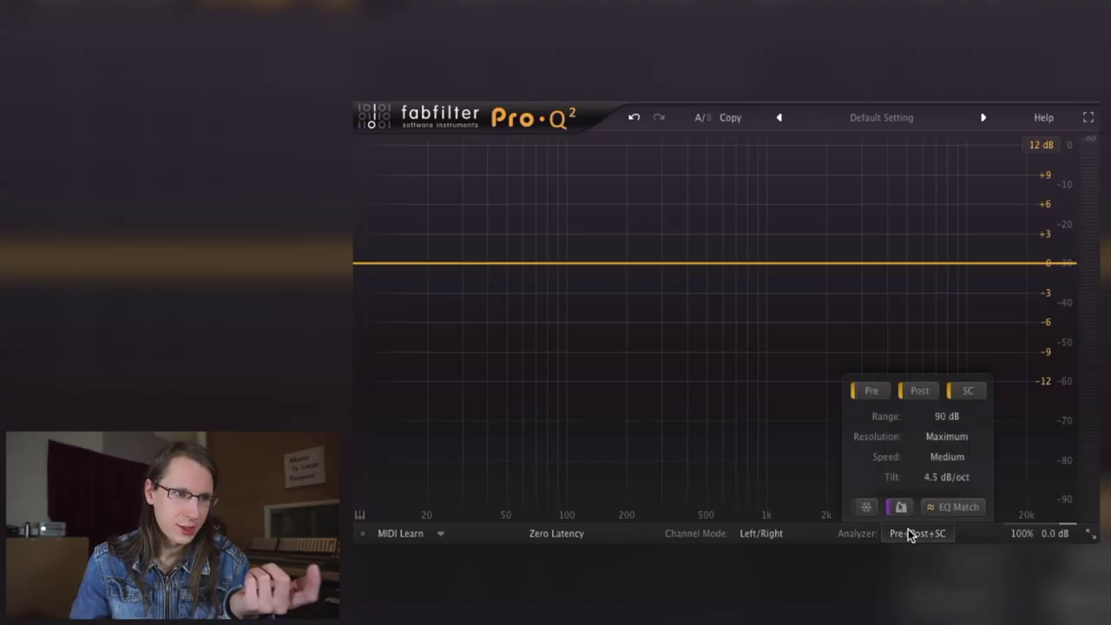
left_click(902, 533)
left_click(909, 534)
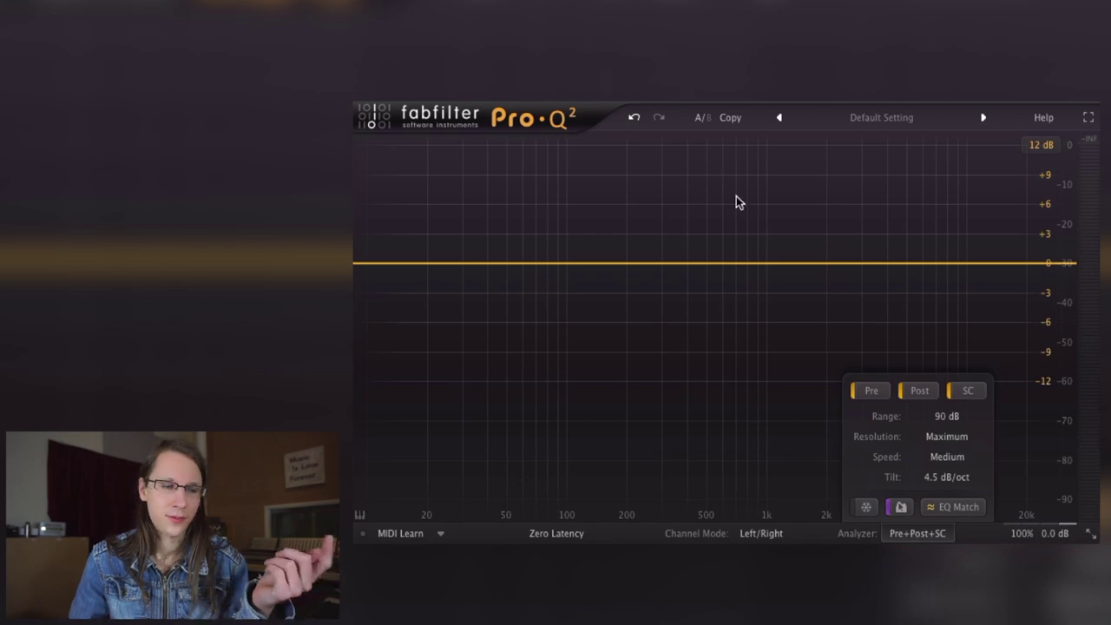
key("space")
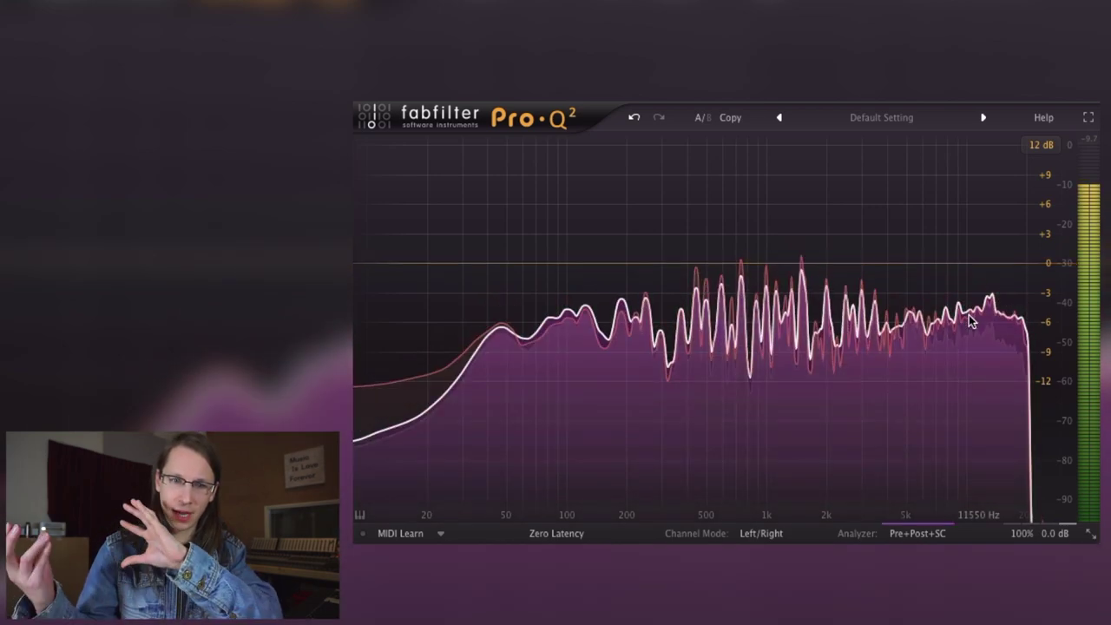
Start EQ Match on the playing input signal with Side Chain as the reference spectrum.
left_click(917, 532)
left_click(963, 509)
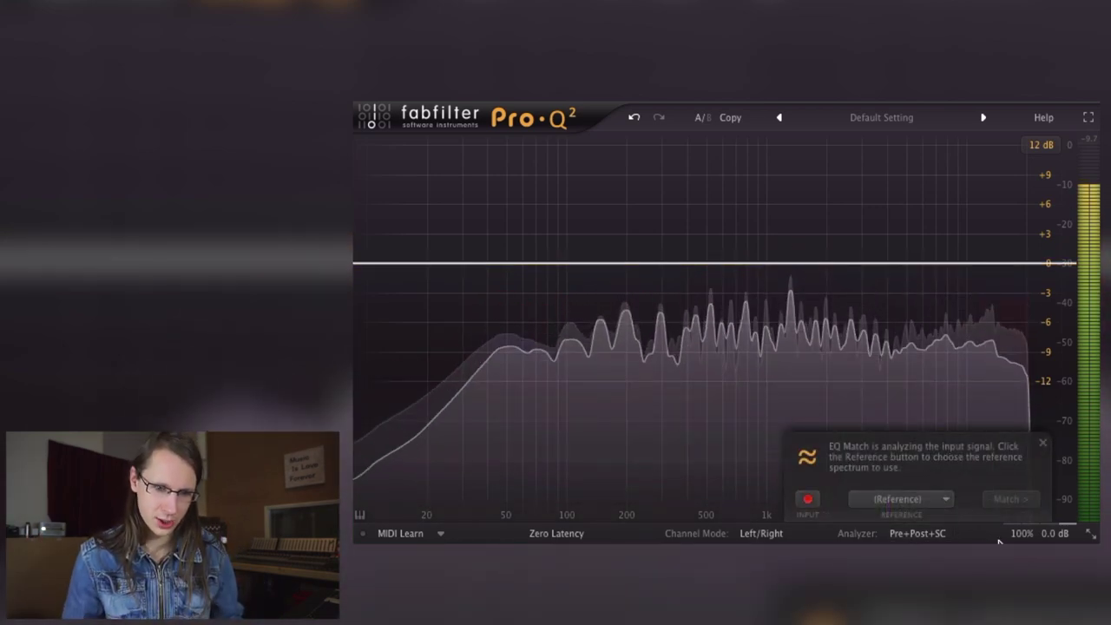
left_click(937, 501)
left_click(922, 539)
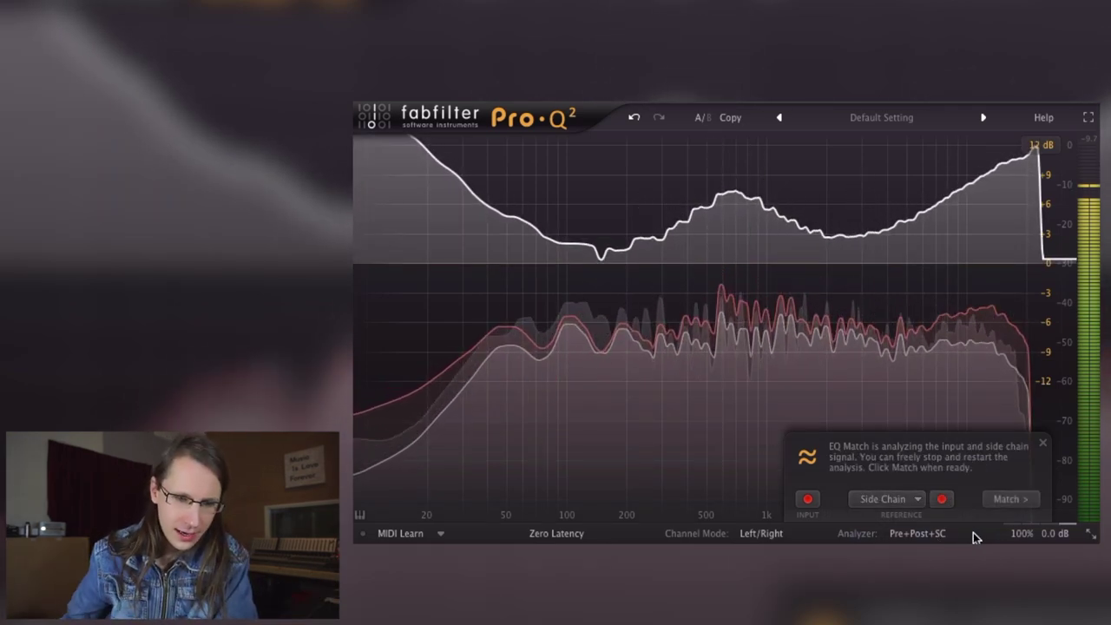
Generate the matching EQ curve, approximate it with 6 bands, finish the match and play the music through it.
left_click(1006, 499)
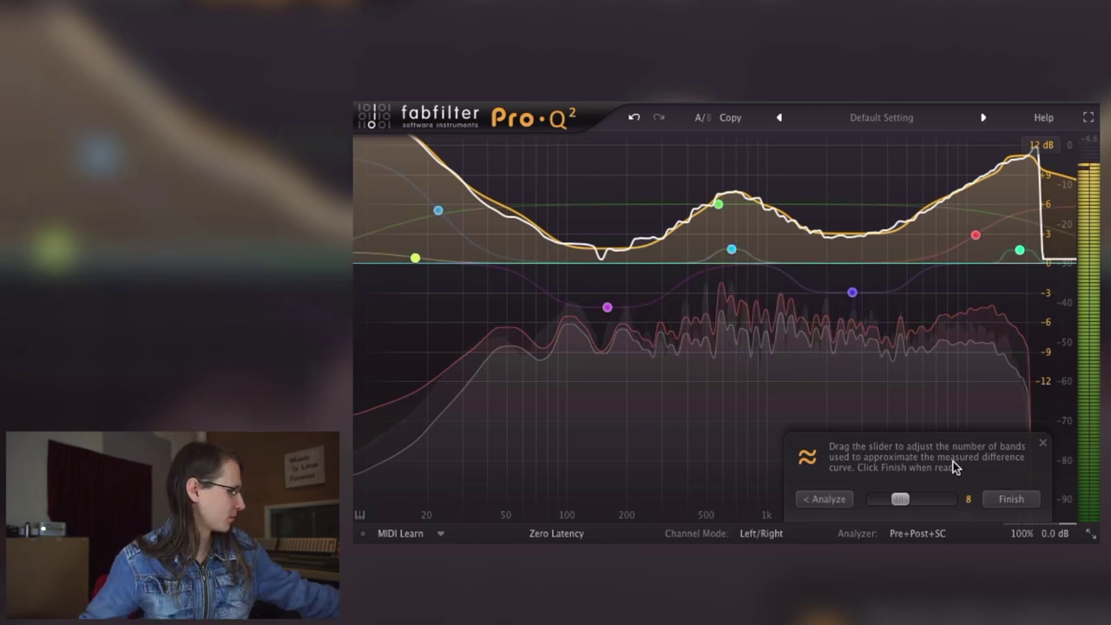
left_click_drag(904, 501, 899, 503)
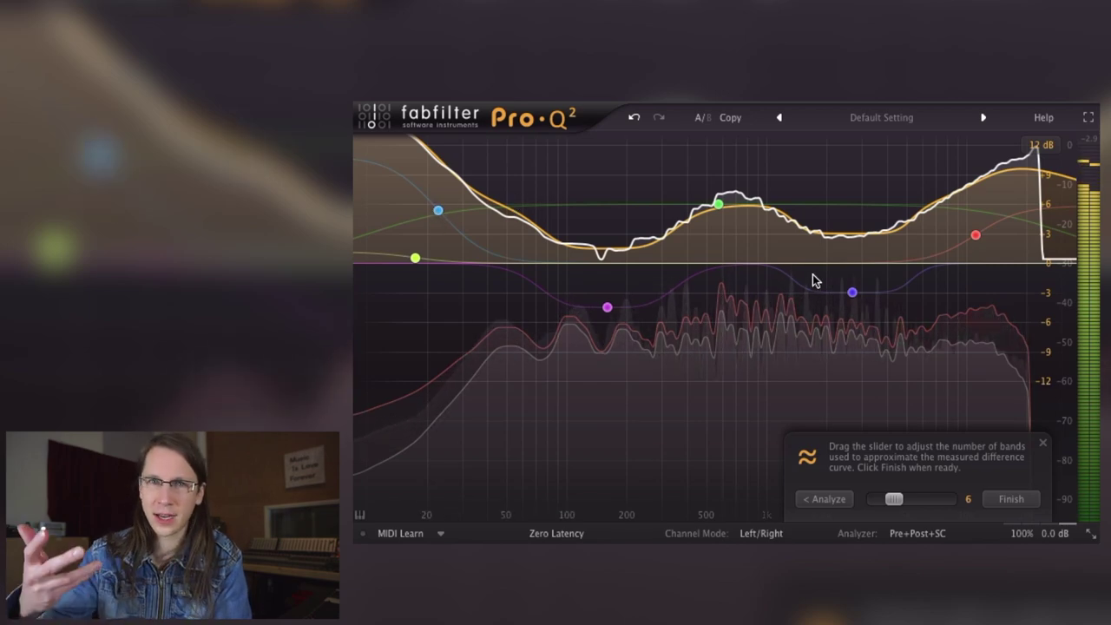
left_click(1010, 498)
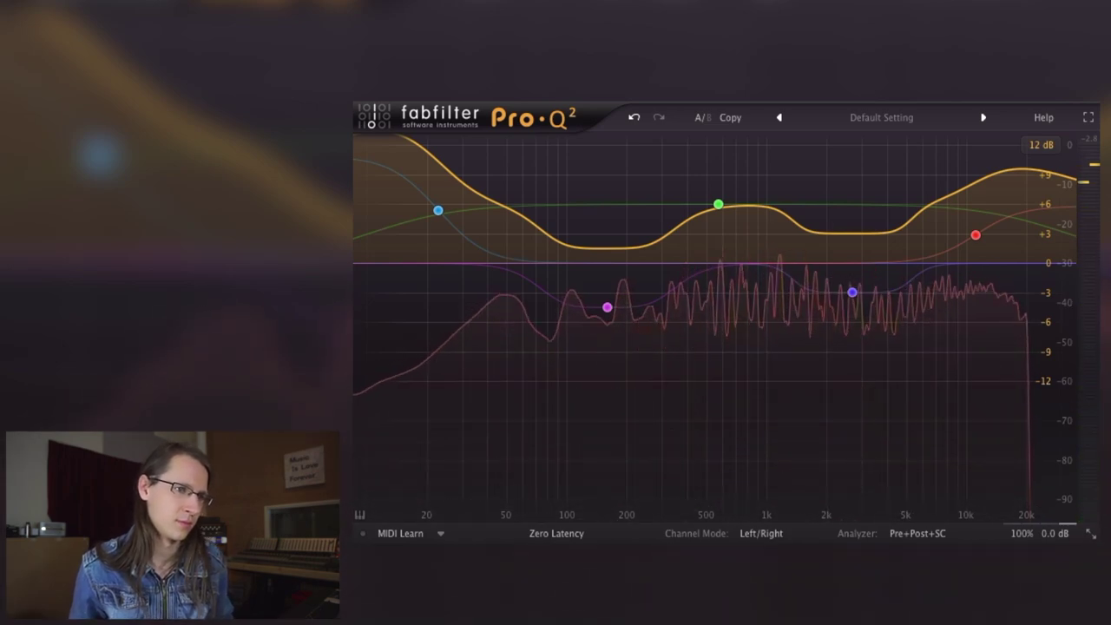
key("space")
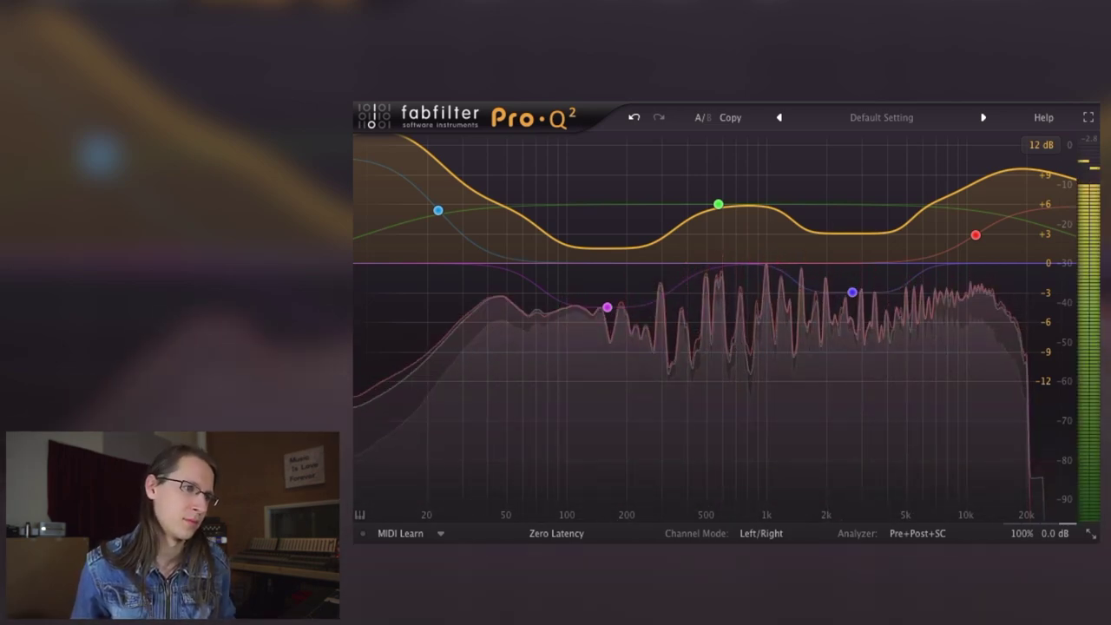